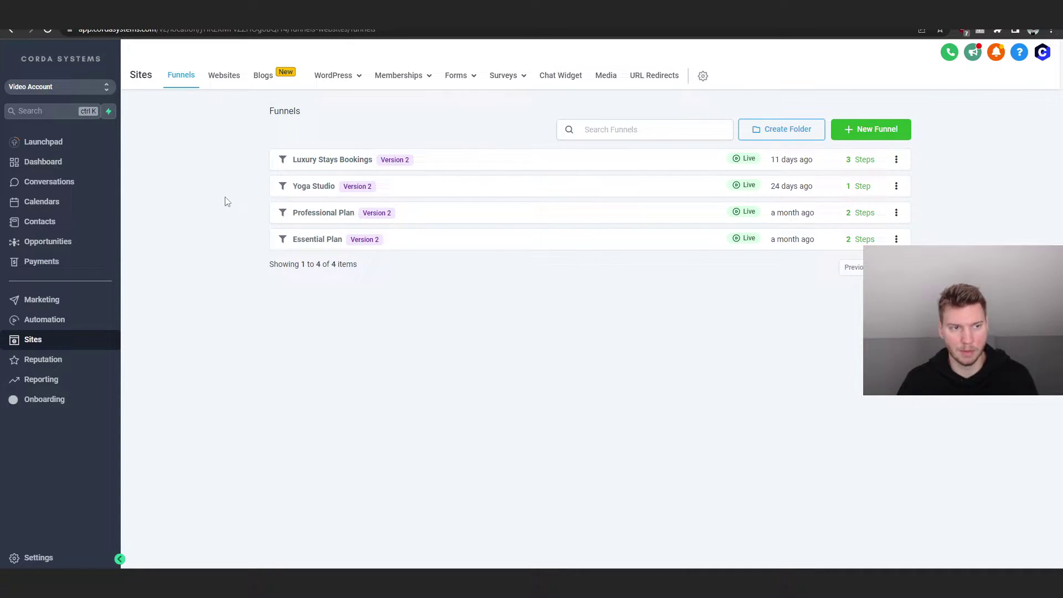
Open the sub-account switcher above the Sites funnels list of four live funnels
left_click(90, 94)
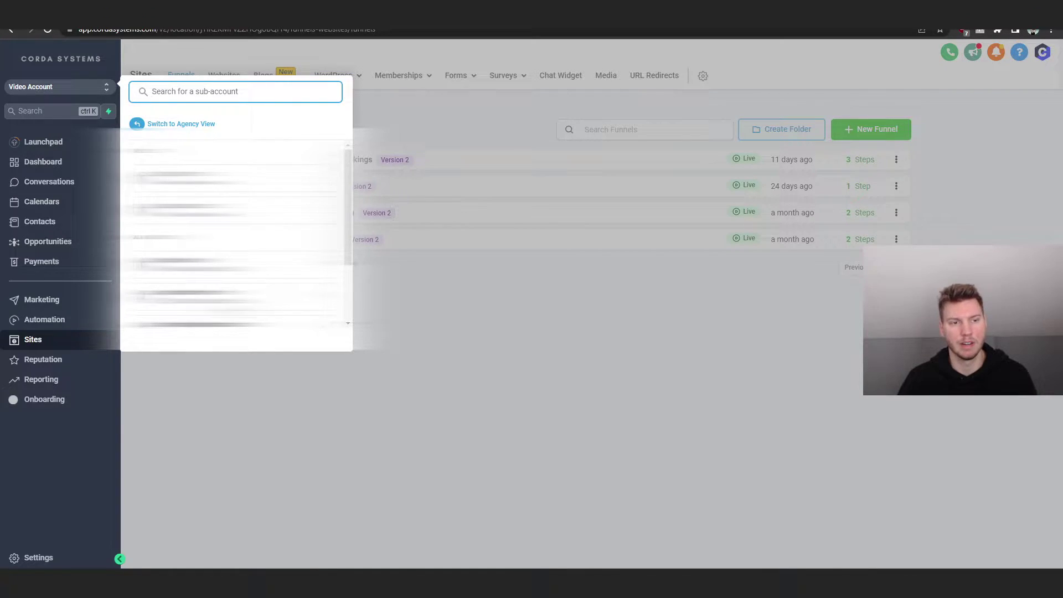
Switch to the agency view and review the Professional plan's features under Plans & Pricing
left_click(193, 124)
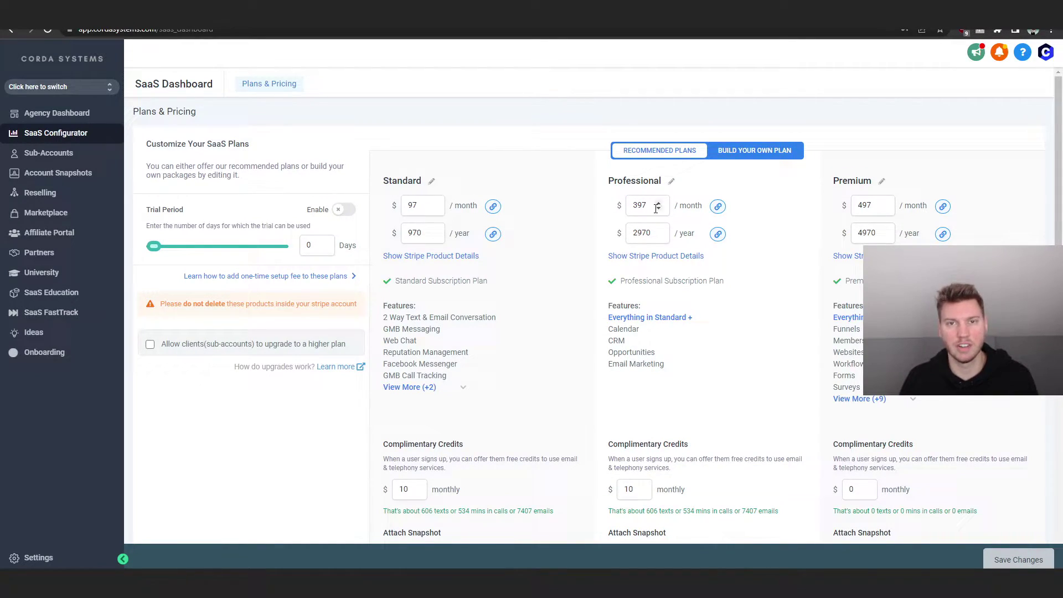
left_click_drag(609, 304, 665, 365)
left_click(642, 329)
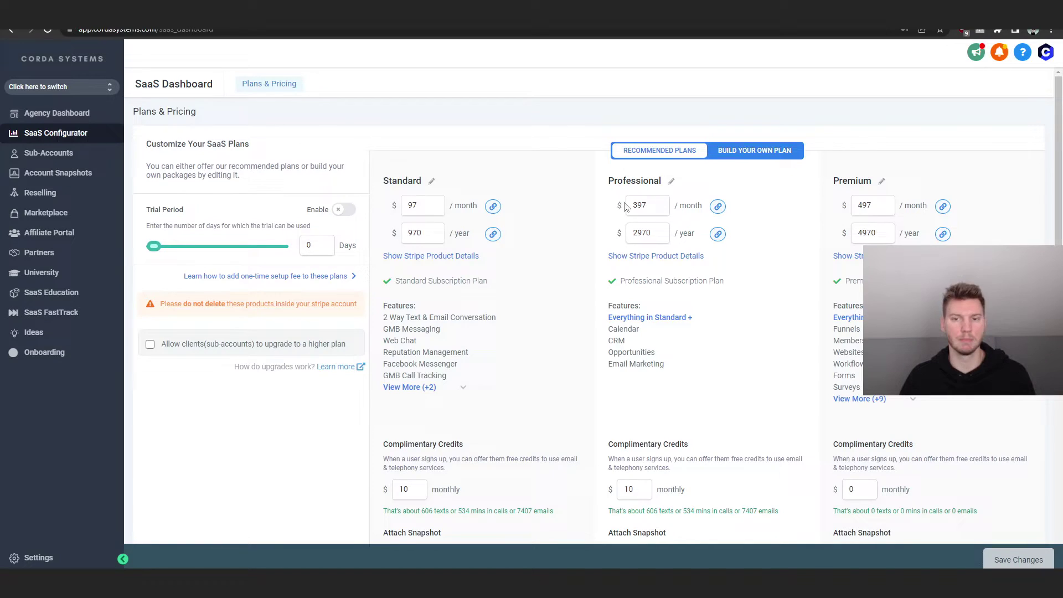
scroll(624, 335, "down", 1)
scroll(625, 335, "up", 1)
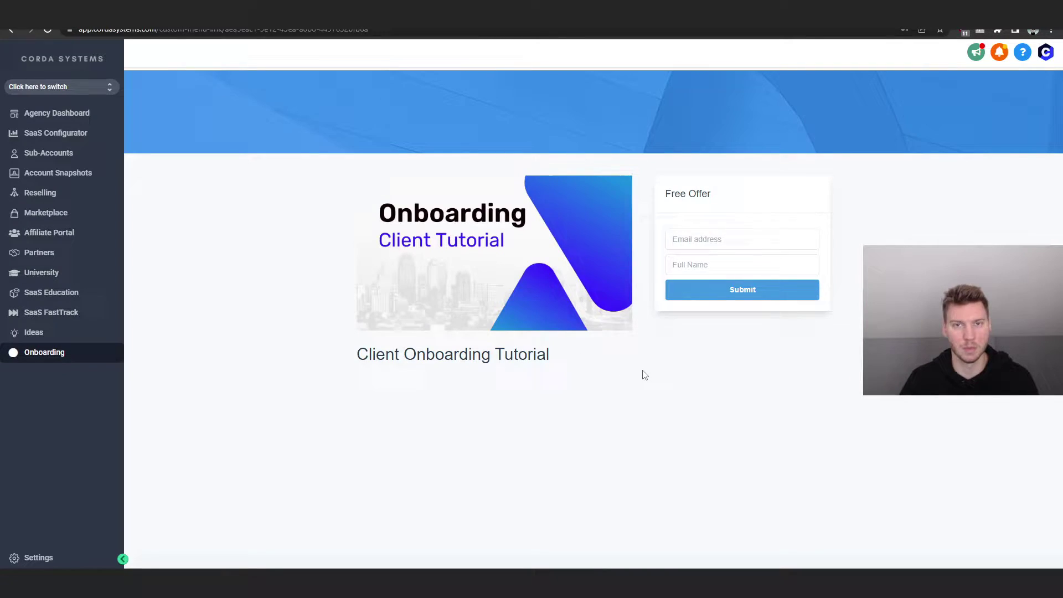
Browse the agency's Sub-Accounts and Account Snapshots, then return to the Video Account Launchpad
left_click(88, 155)
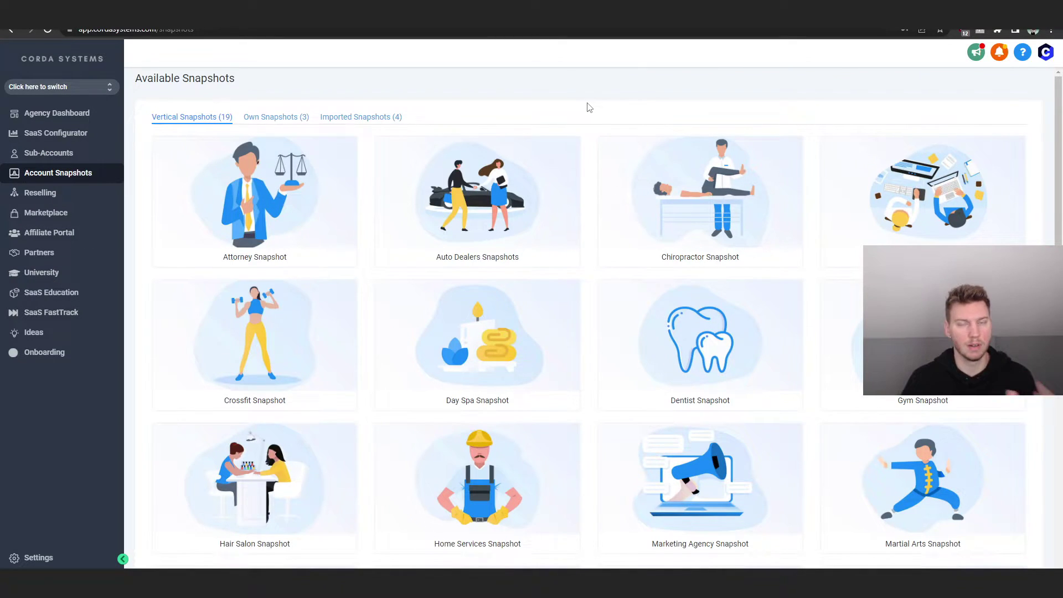
mouse_move(665, 198)
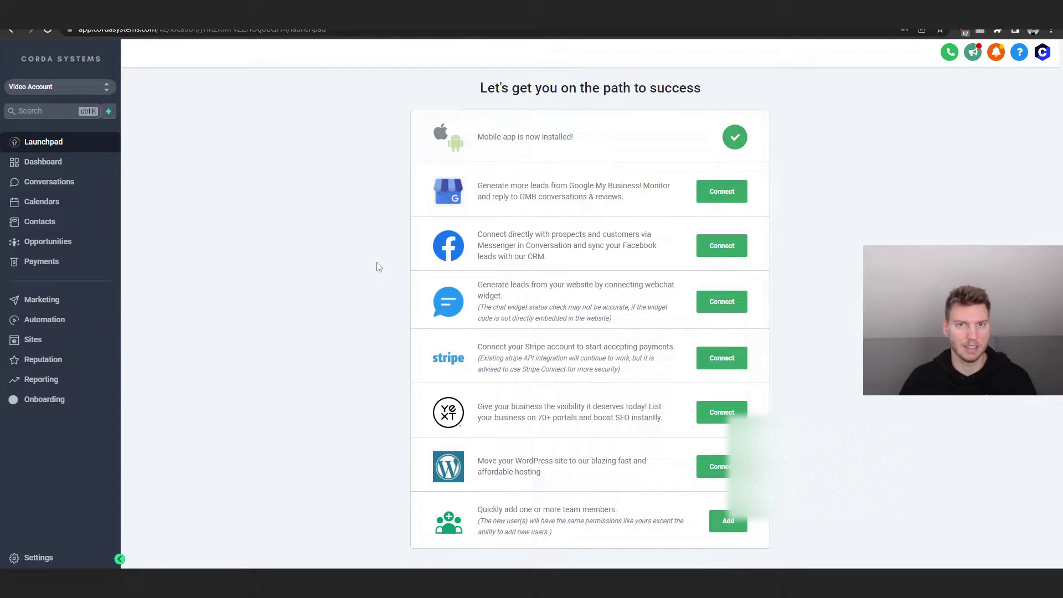
View the Video Account dashboard, then its empty Conversations inbox
left_click(98, 166)
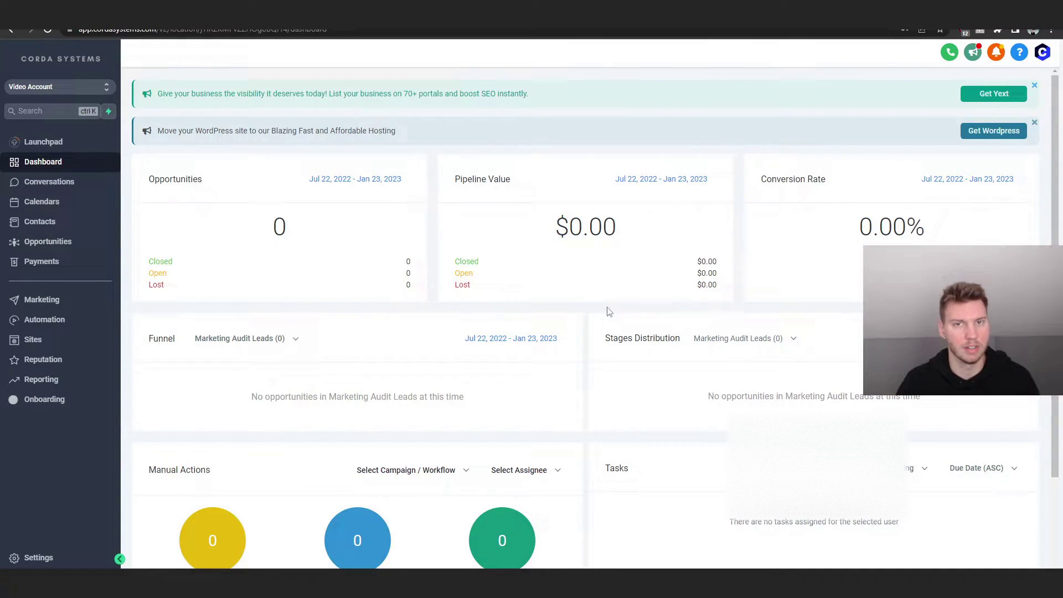
left_click(105, 184)
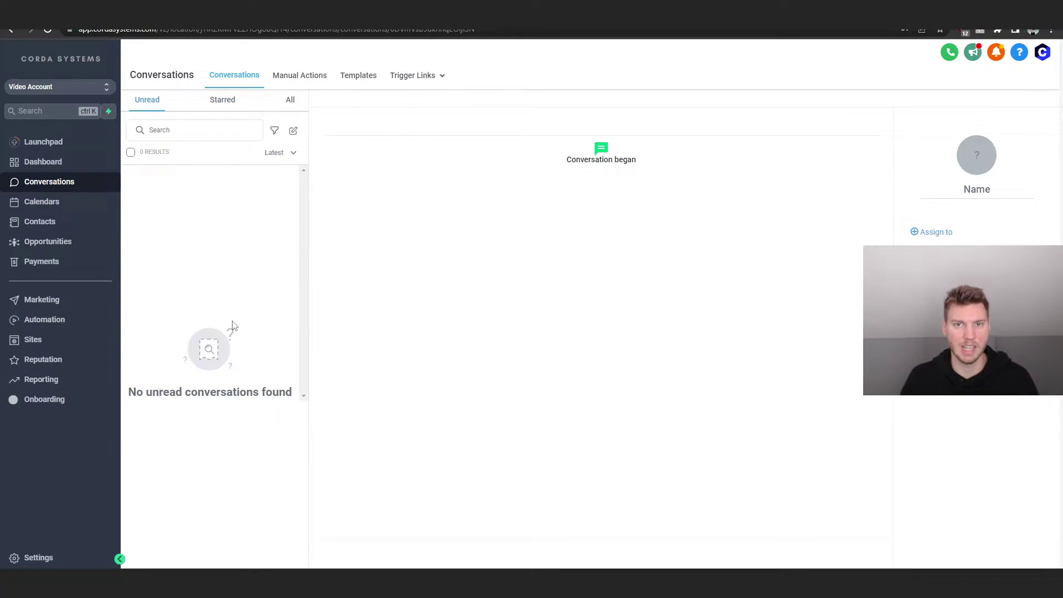
Look through the Calendars page, then go to the Contacts smart list with one record
left_click(95, 202)
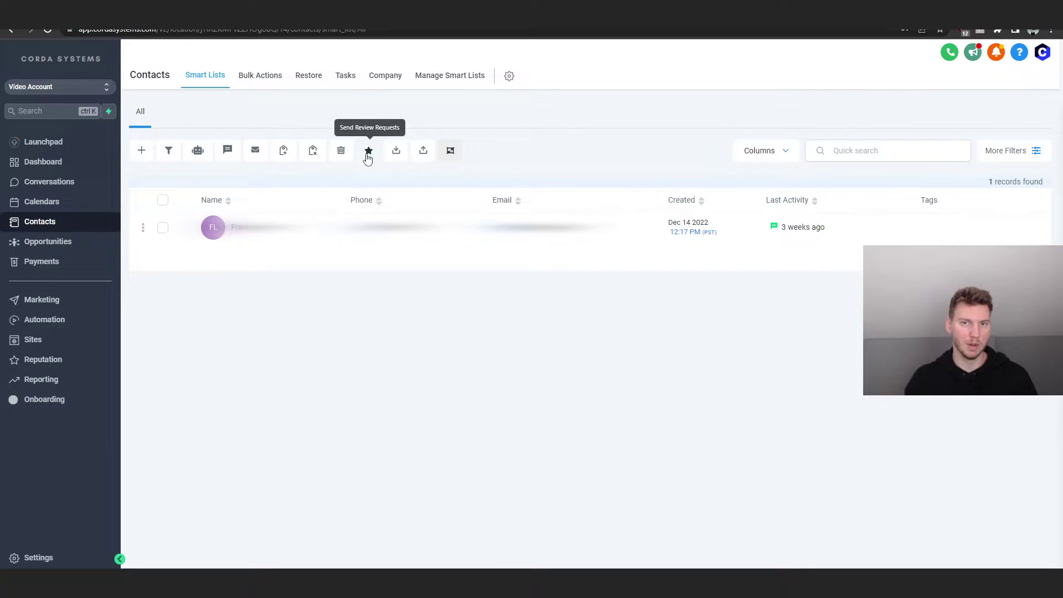
Tick and untick the single contact, then view the Opportunities pipeline board
left_click(163, 227)
left_click(163, 228)
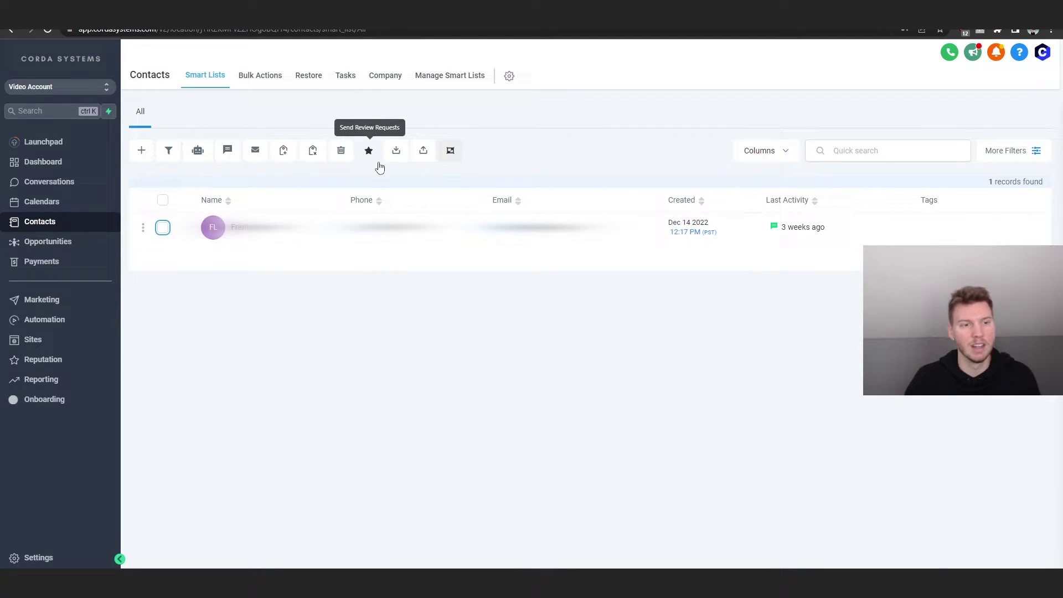
left_click(89, 242)
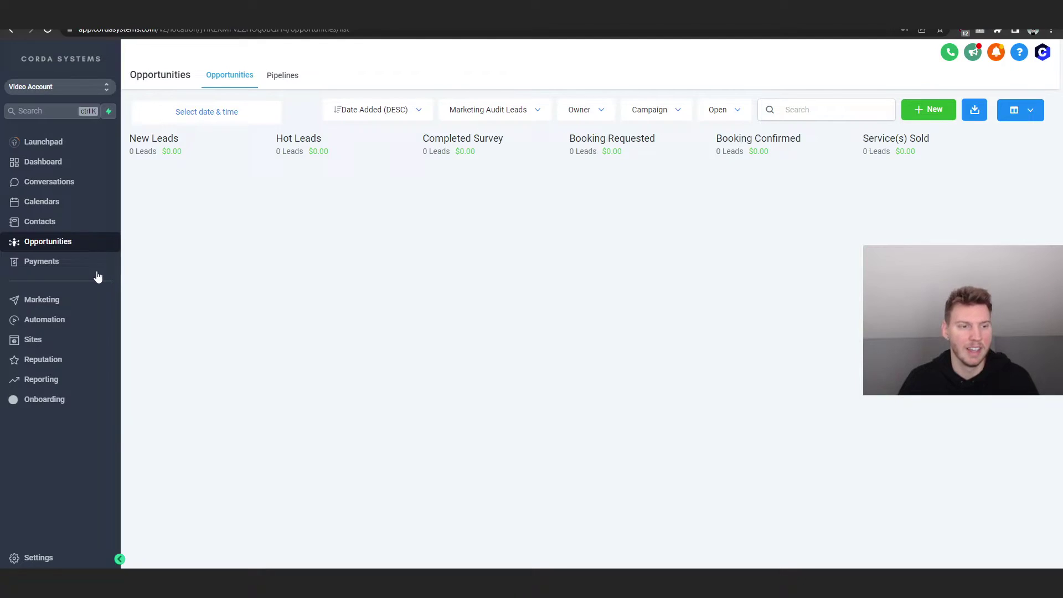
Show the empty Payments Invoices page and point out its Stripe connection message
left_click(66, 267)
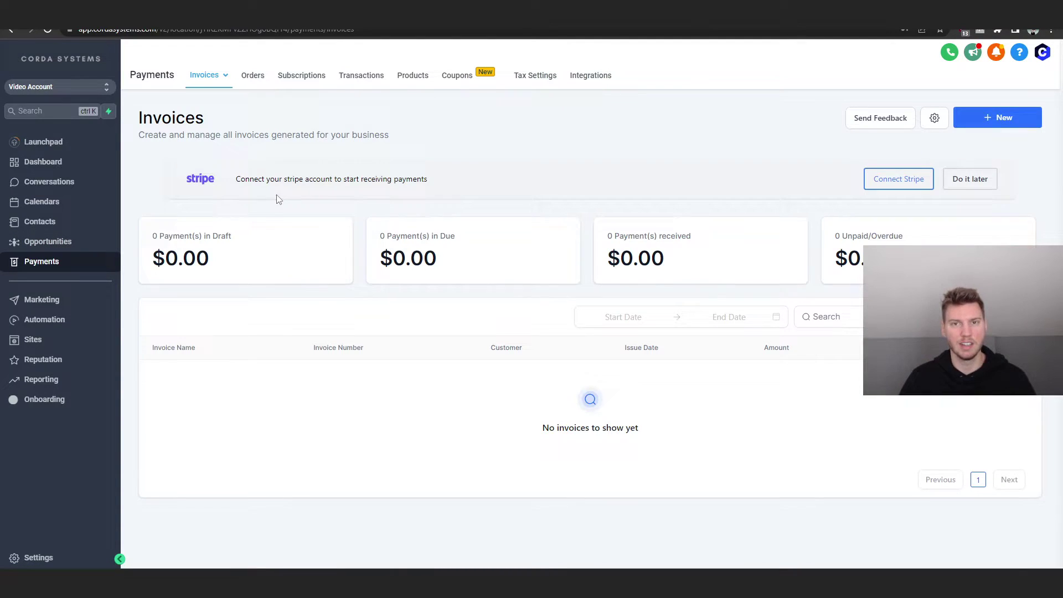
left_click_drag(184, 176, 370, 178)
left_click(385, 175)
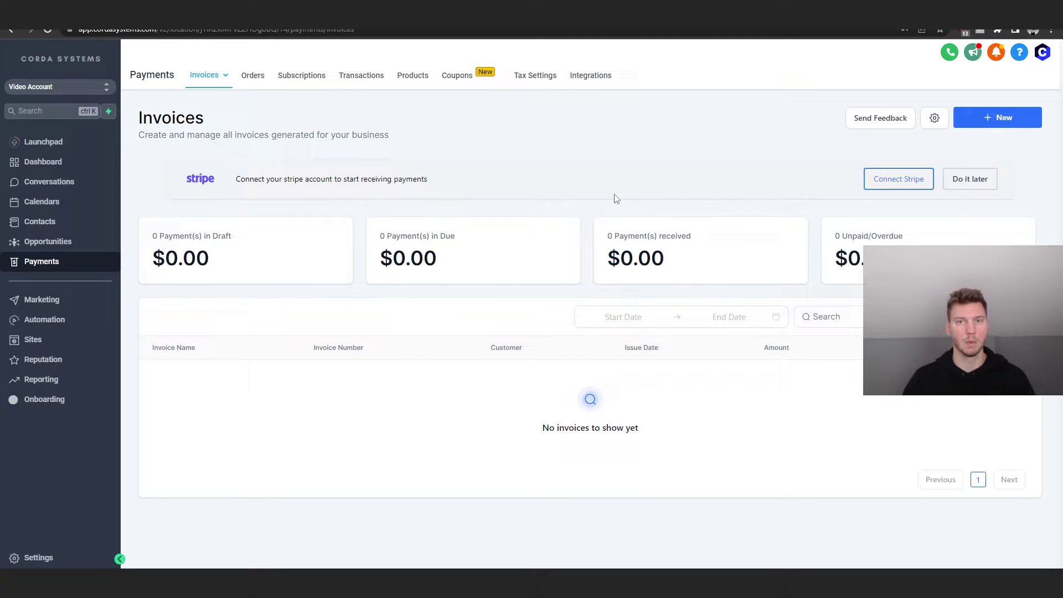
Go to the Marketing section's Email Campaigns page
left_click(42, 299)
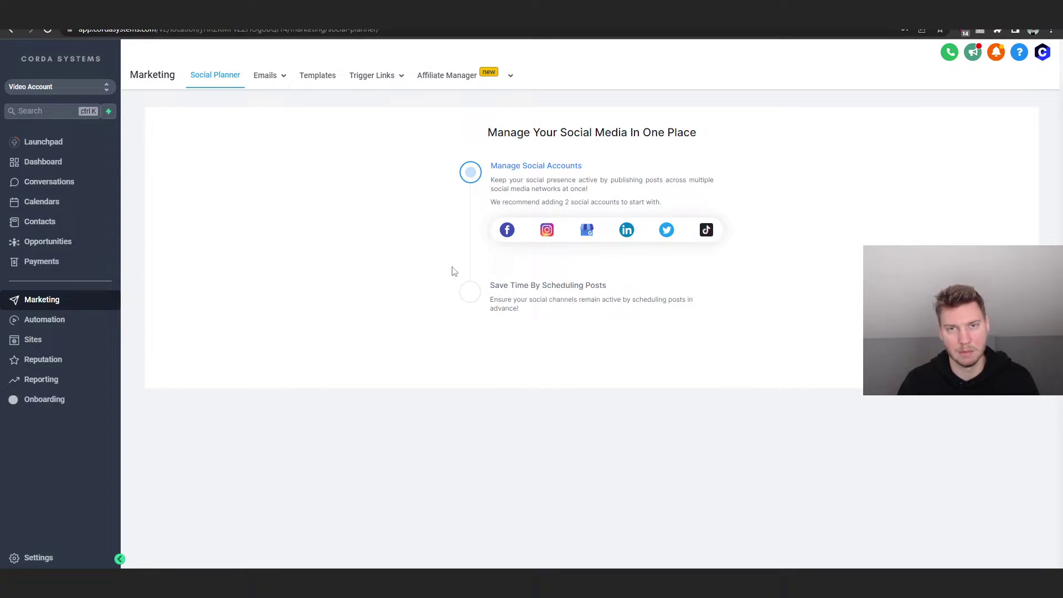
mouse_move(275, 83)
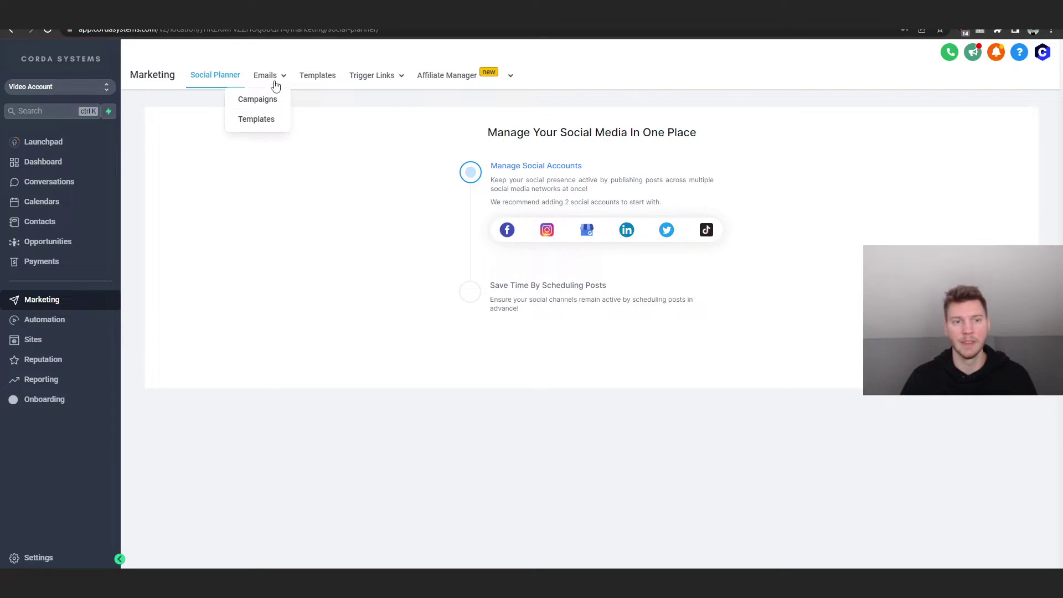
left_click(262, 101)
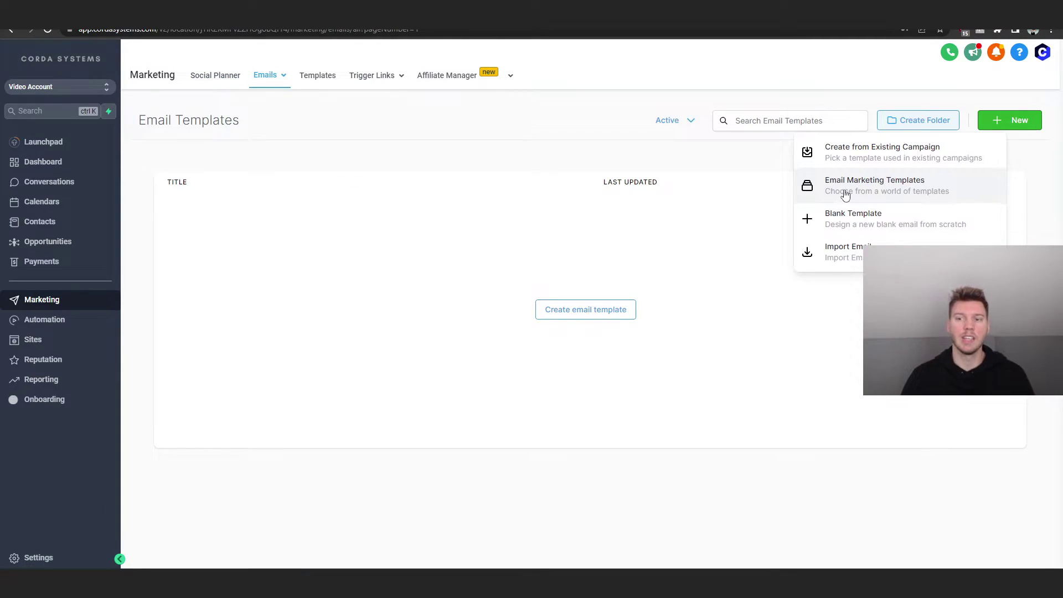
Browse every email template category, then view the Social Planner and Automation workflows
left_click(845, 193)
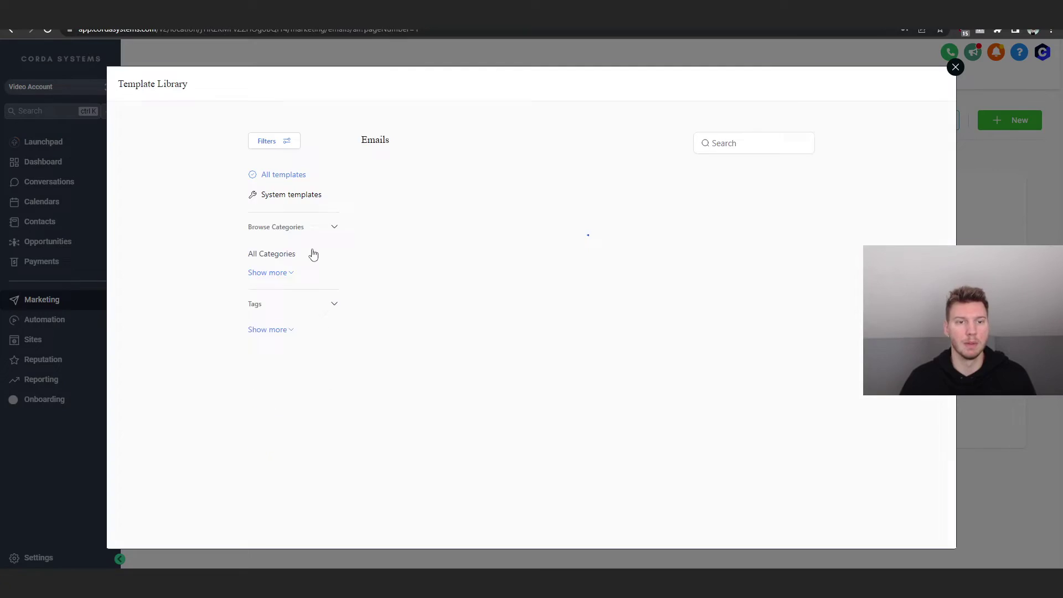
scroll(855, 292, "down", 6)
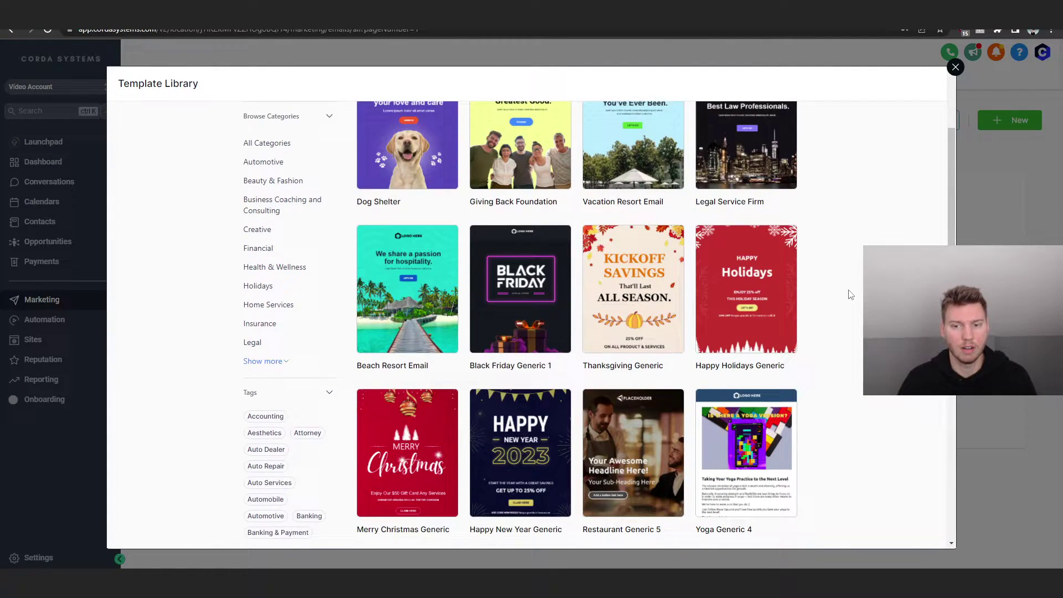
scroll(850, 295, "up", 5)
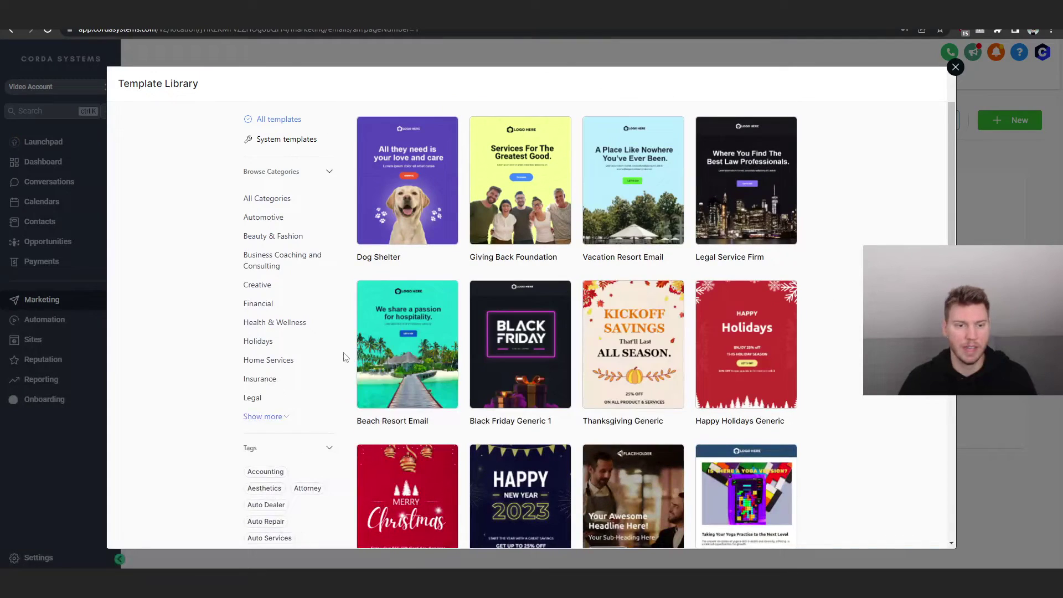
left_click(270, 418)
scroll(268, 376, "down", 1)
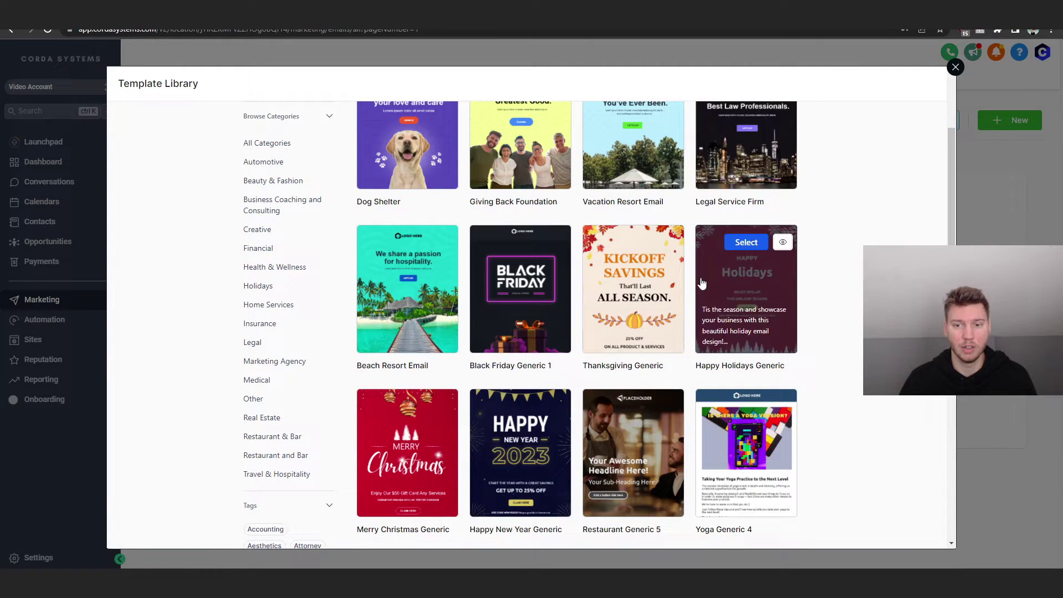
scroll(830, 299, "down", 4)
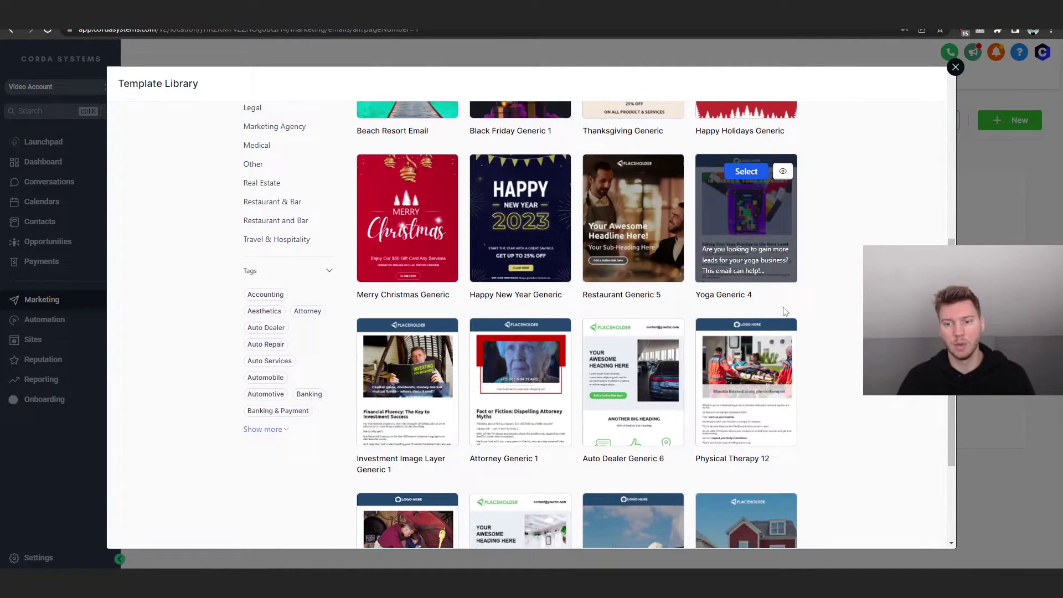
scroll(803, 316, "down", 2)
left_click(955, 68)
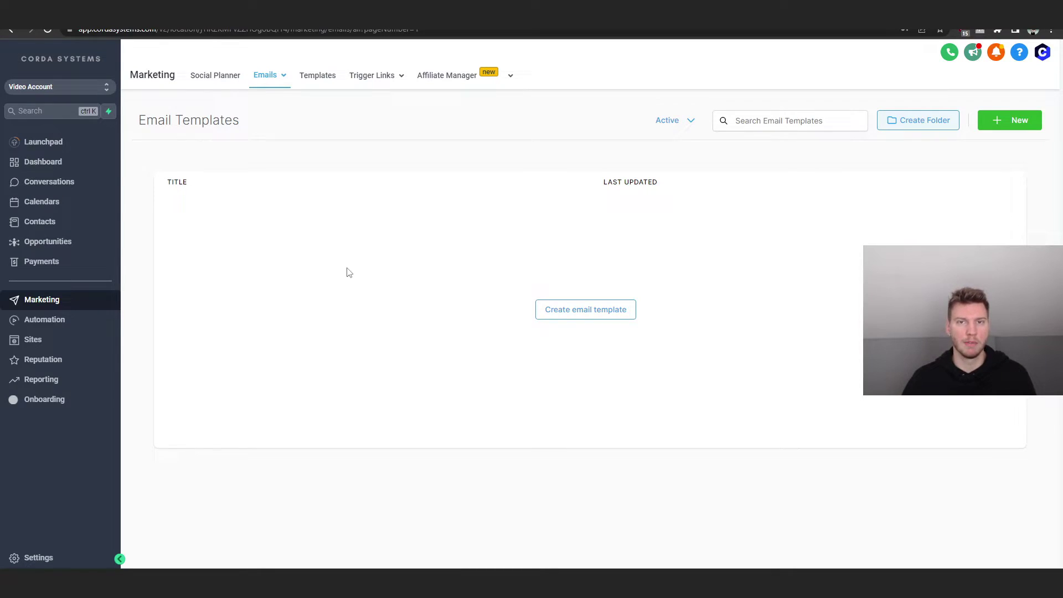
left_click(220, 83)
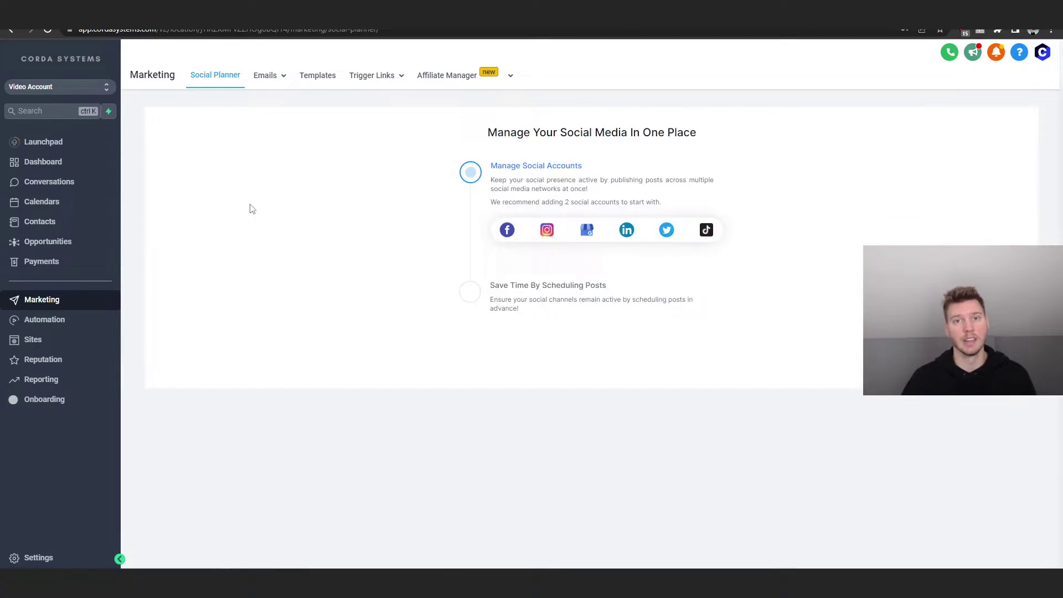
left_click(88, 321)
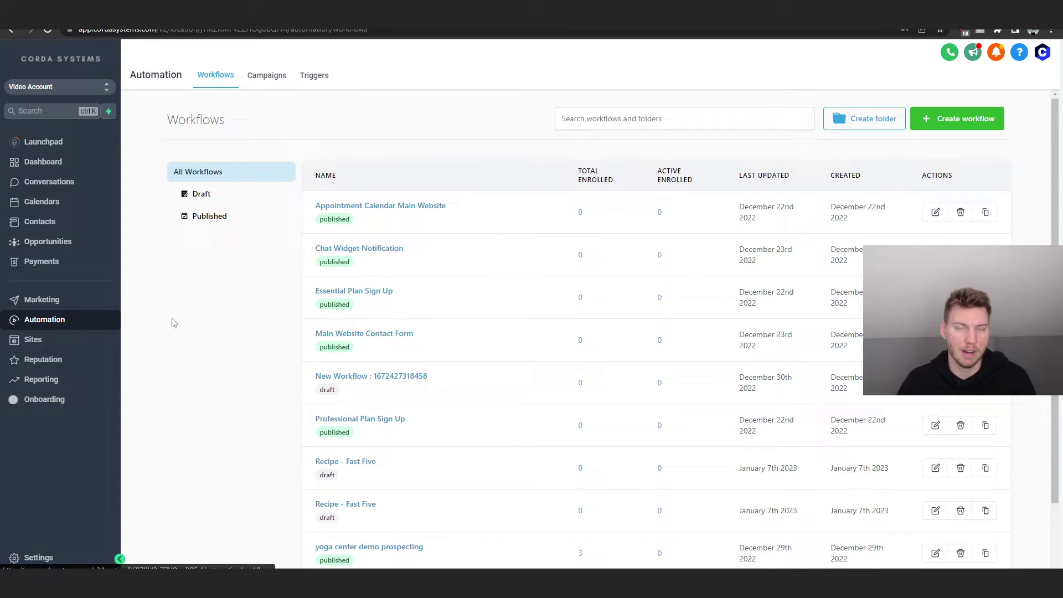
Open the Appointment Calendar Main Website workflow and inspect its Internal Notification SMS step
left_click(378, 209)
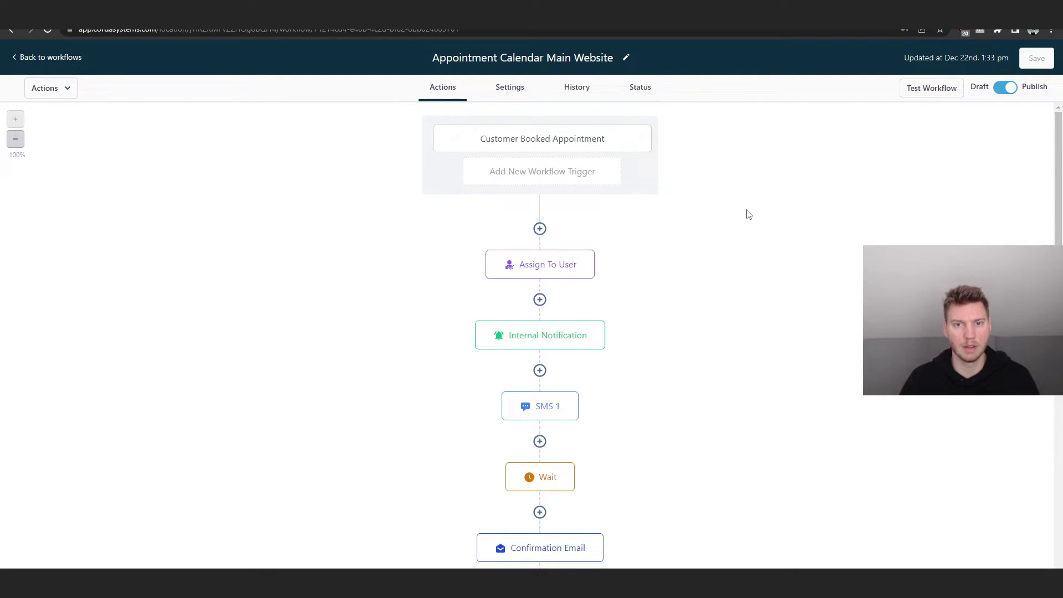
scroll(541, 200, "down", 2)
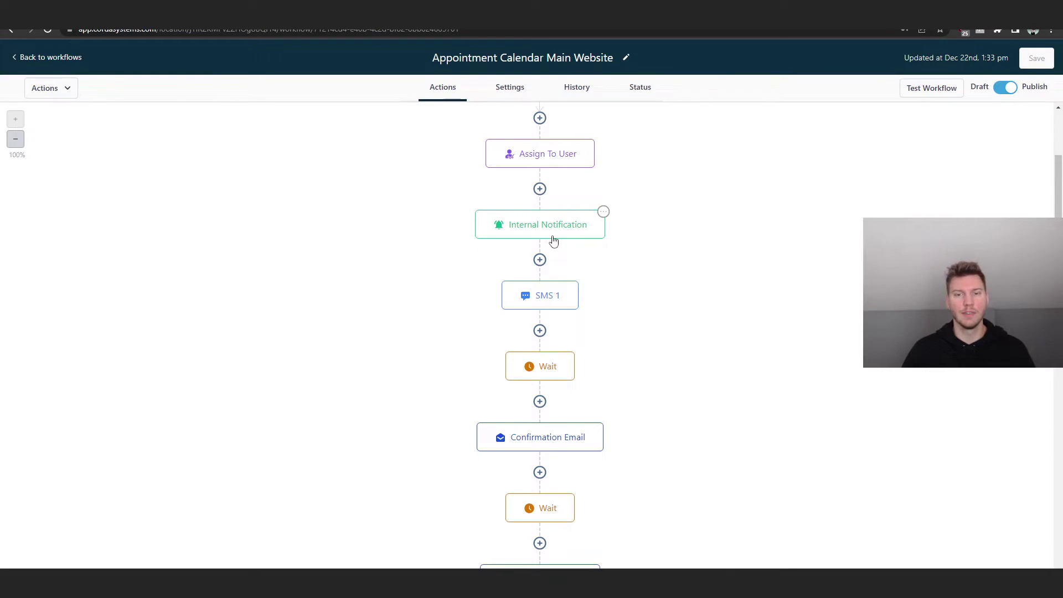
left_click(553, 239)
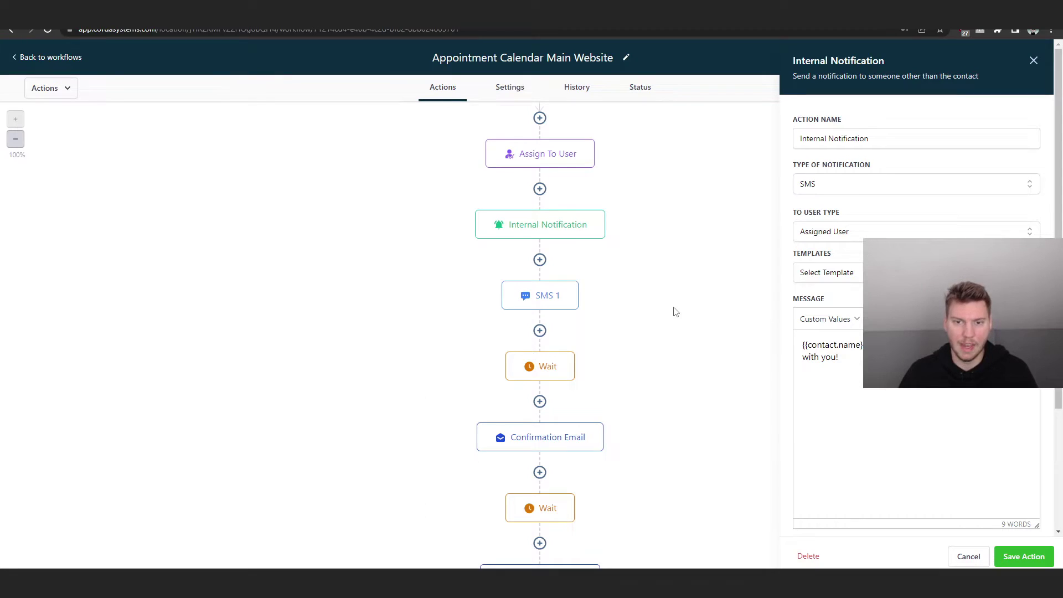
Inspect the workflow's SMS 1, first Wait and Confirmation Email steps
left_click(1033, 61)
left_click(549, 300)
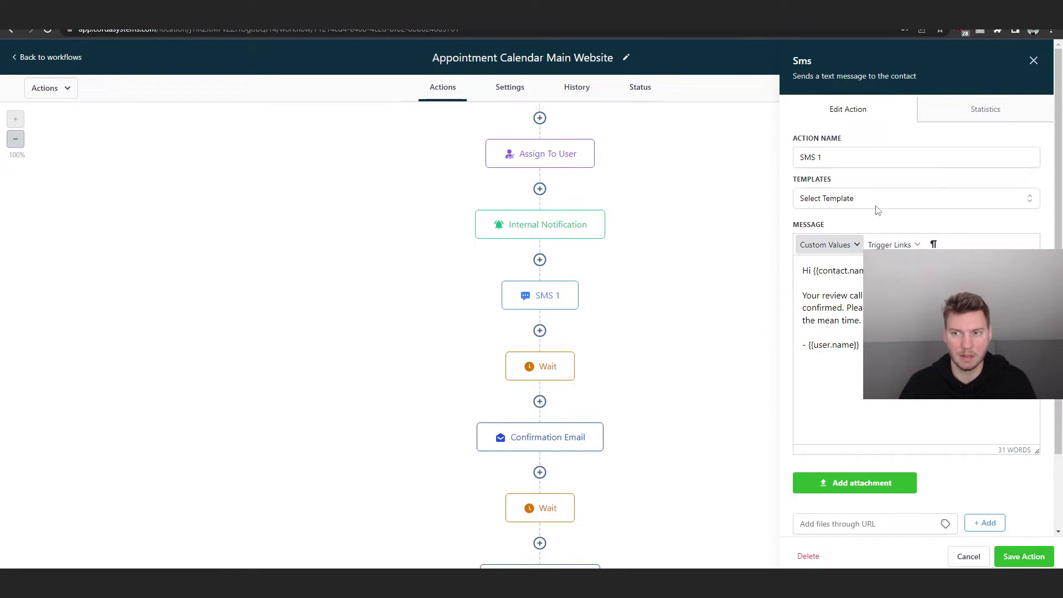
left_click(1033, 60)
scroll(546, 253, "down", 2)
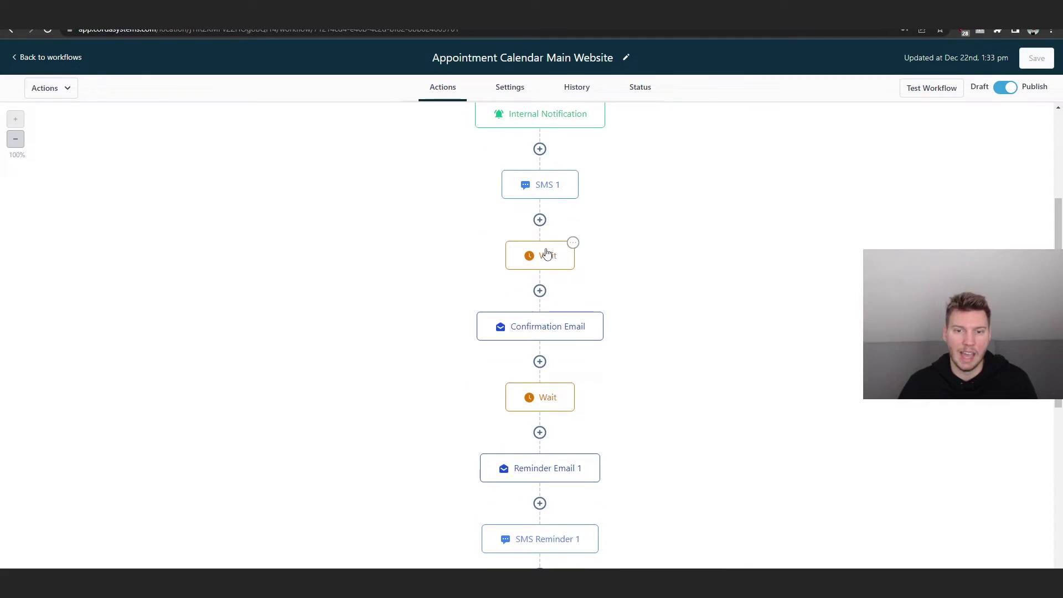
left_click(547, 254)
left_click(1044, 60)
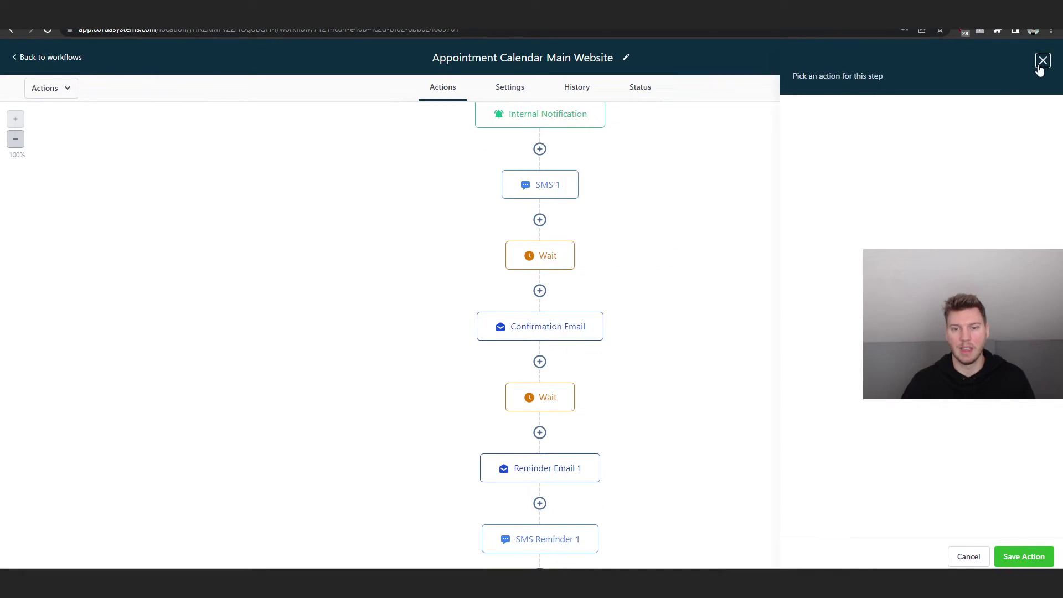
scroll(890, 164, "down", 2)
left_click(566, 214)
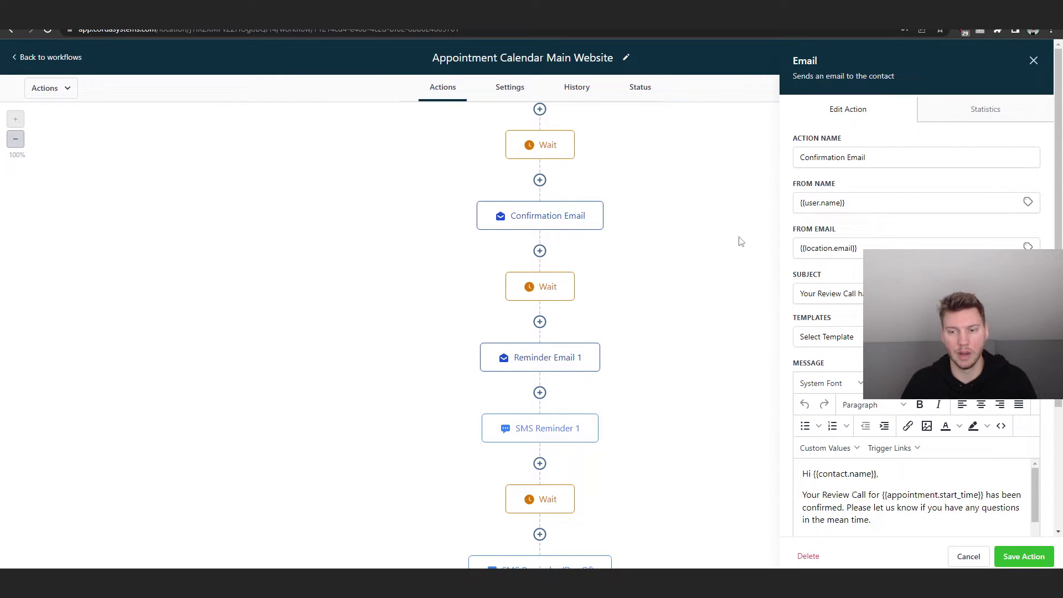
Inspect the SMS Reminder 1, SMS Reminder (Day Of) and later Internal Notification steps
scroll(907, 443, "down", 1)
scroll(890, 458, "down", 3)
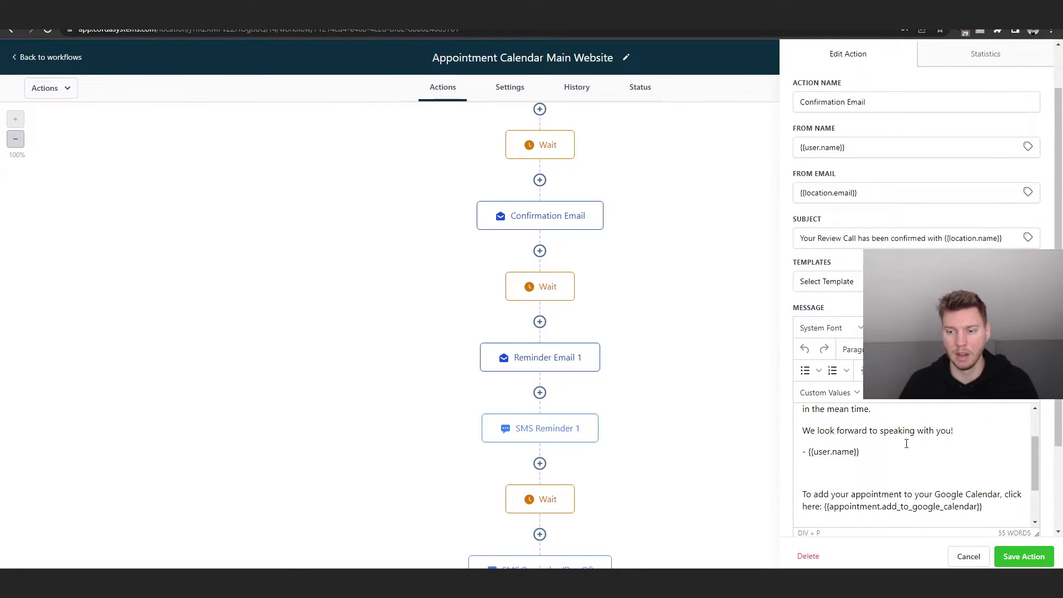
scroll(908, 441, "up", 3)
scroll(593, 360, "down", 1)
left_click(558, 382)
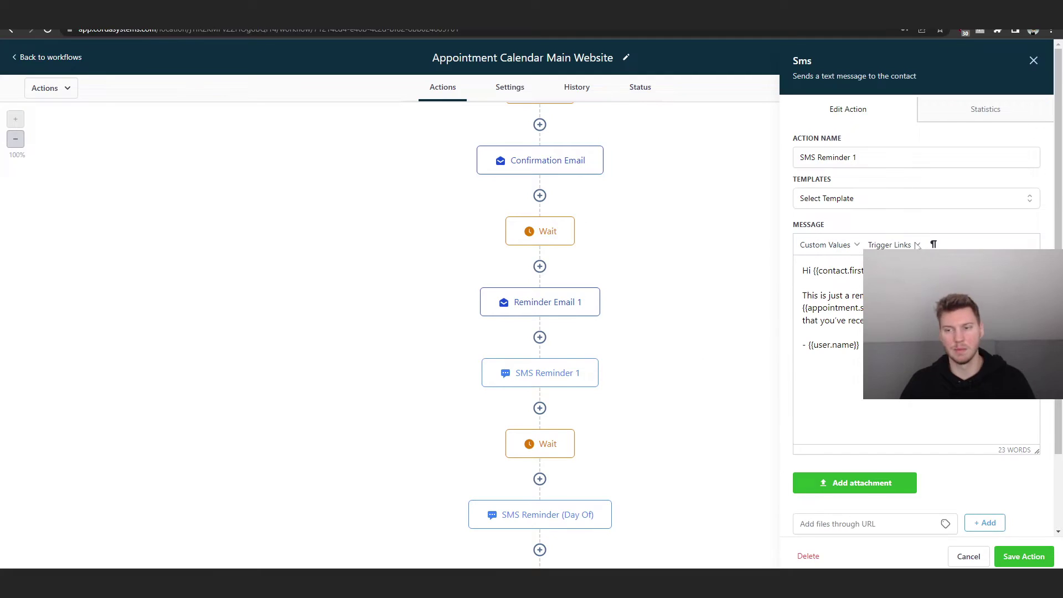
left_click(1033, 61)
scroll(652, 302, "down", 3)
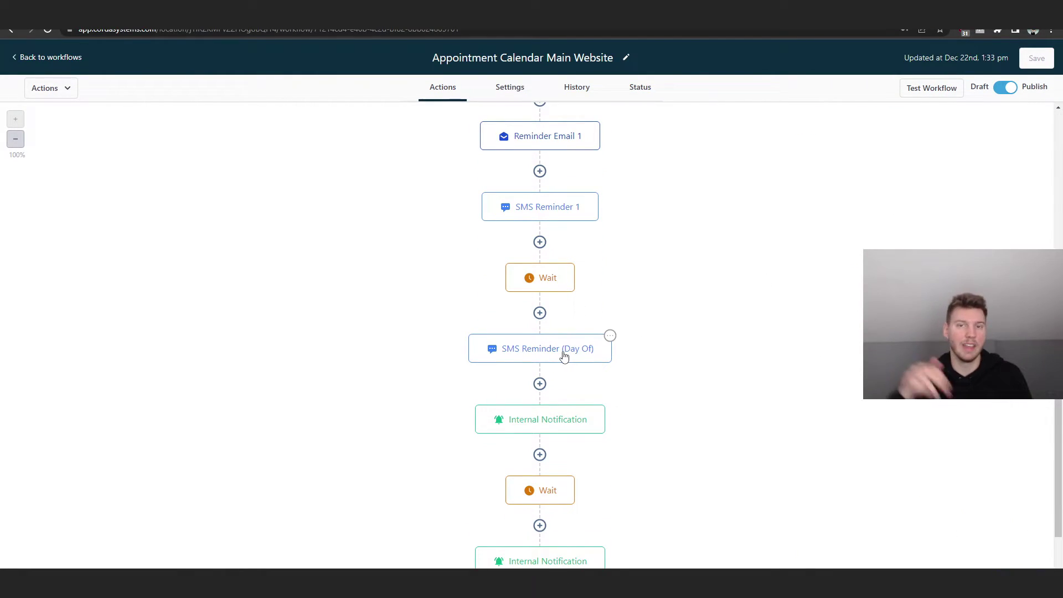
left_click(564, 356)
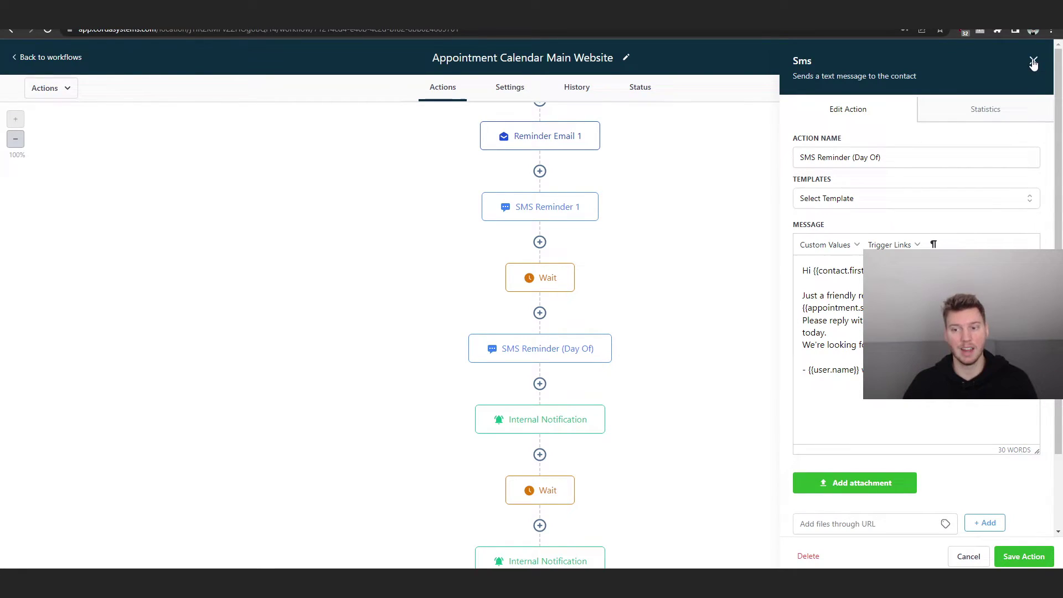
left_click(1034, 61)
scroll(603, 351, "down", 1)
left_click(547, 366)
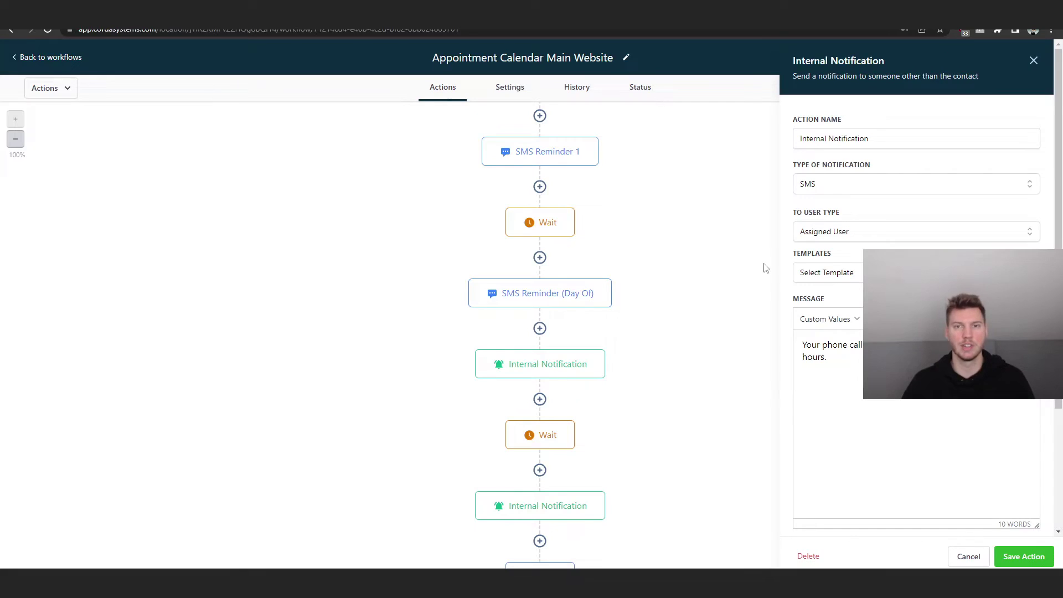
left_click(1034, 61)
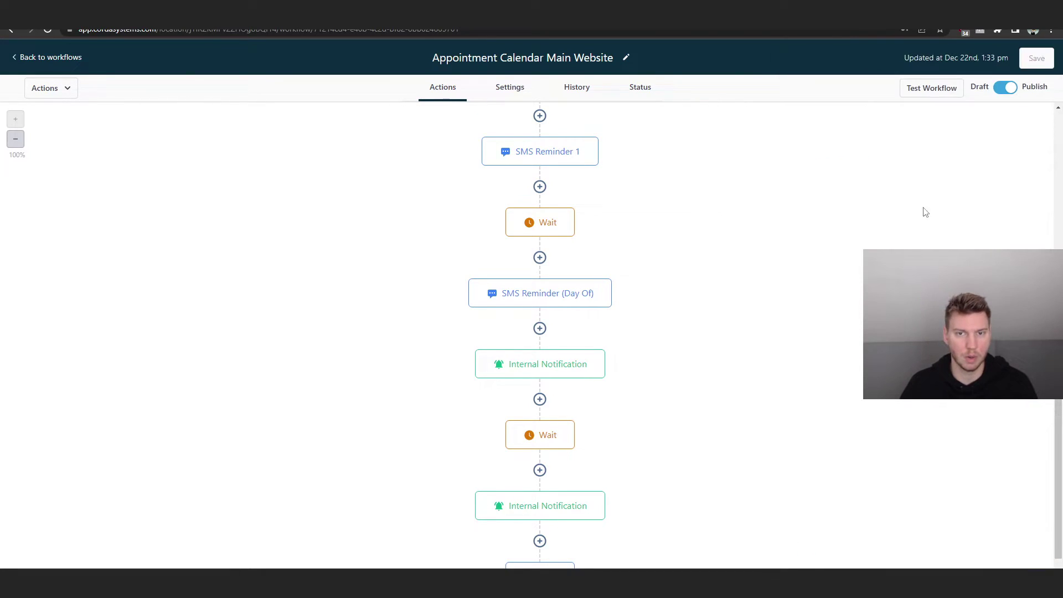
Inspect the final Call step, then go back to the workflows list
scroll(624, 287, "down", 3)
left_click(554, 472)
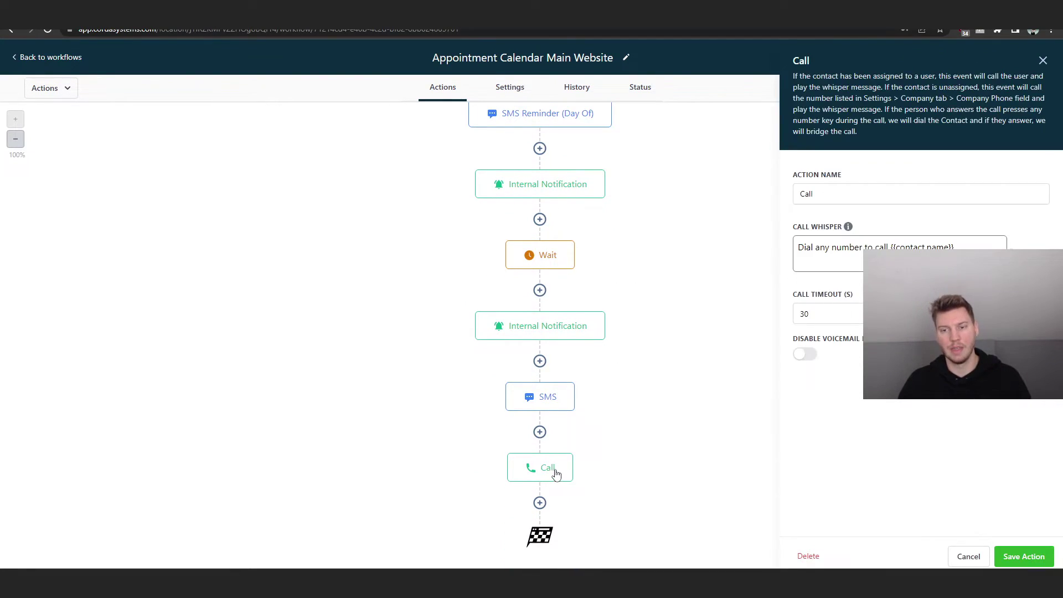
left_click(1042, 61)
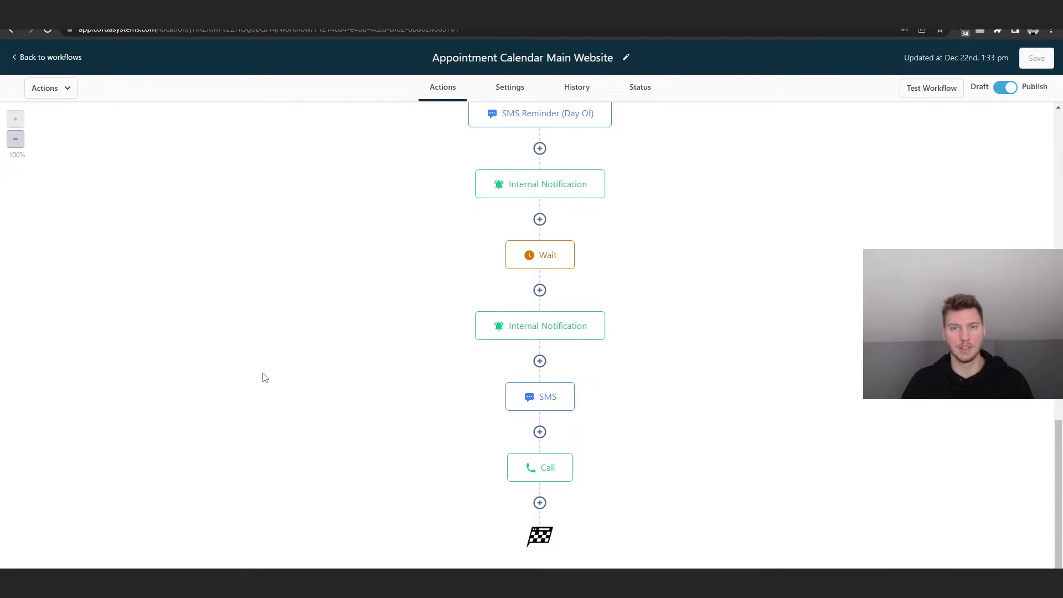
scroll(263, 372, "up", 10)
left_click(55, 59)
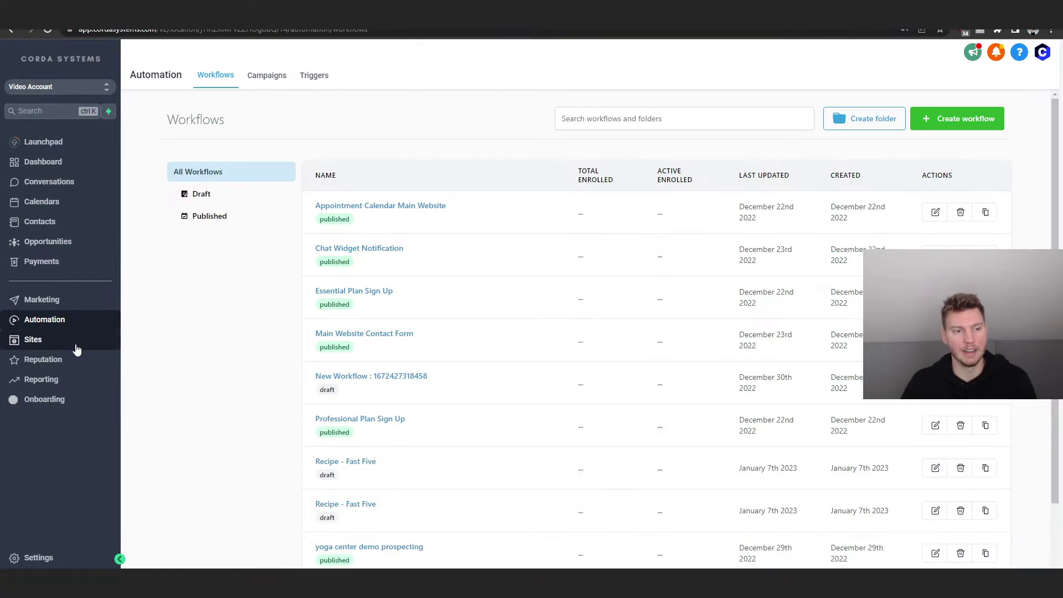
Preview the Luxury Stays Bookings funnel's home page, then return to the funnels list
left_click(34, 339)
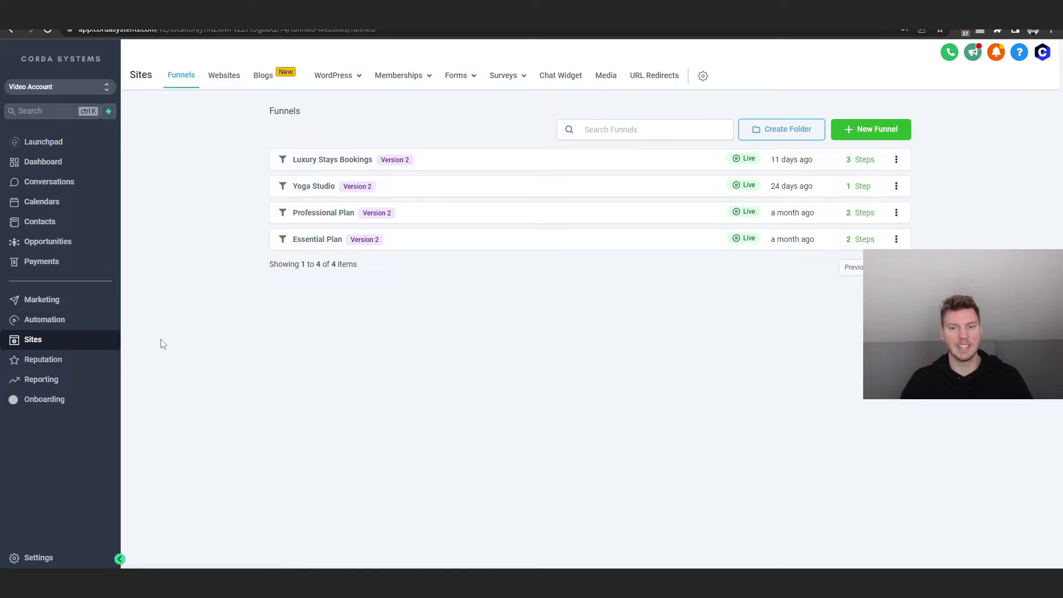
left_click(346, 166)
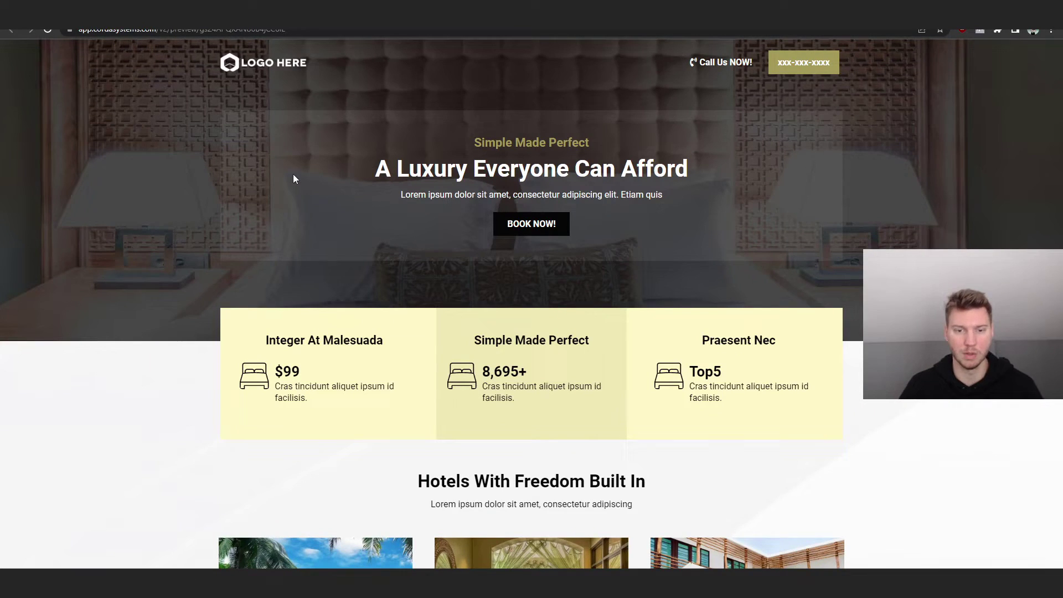
scroll(152, 286, "down", 8)
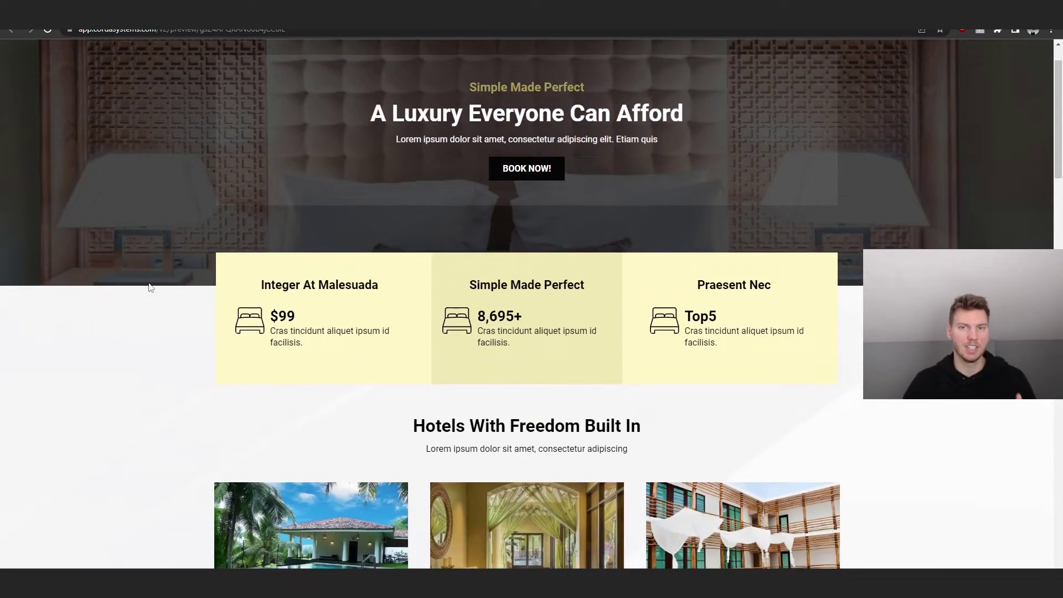
scroll(153, 285, "down", 4)
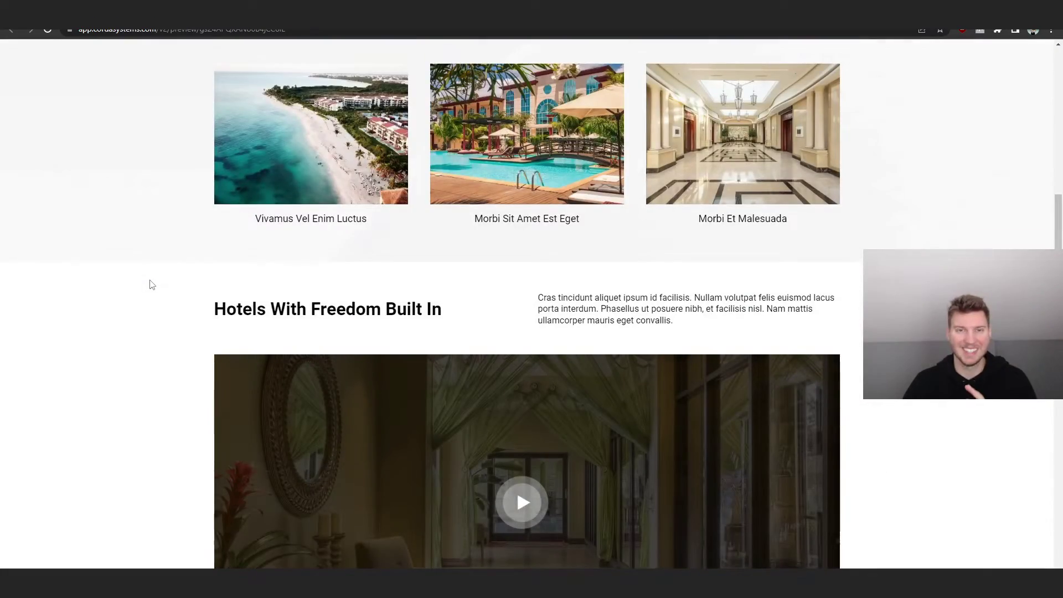
scroll(153, 285, "down", 7)
scroll(153, 283, "down", 5)
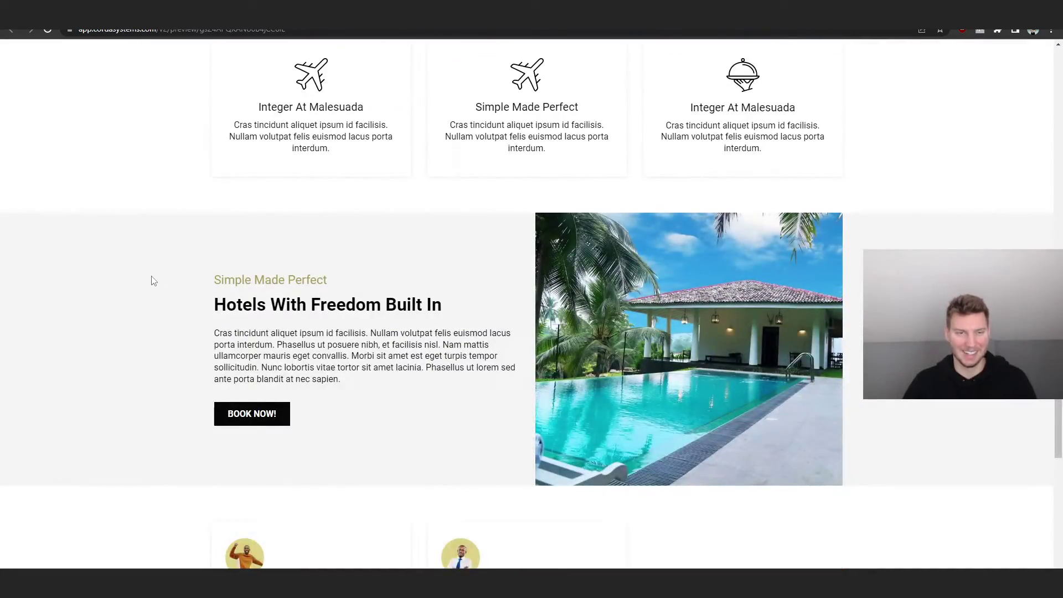
scroll(152, 282, "down", 3)
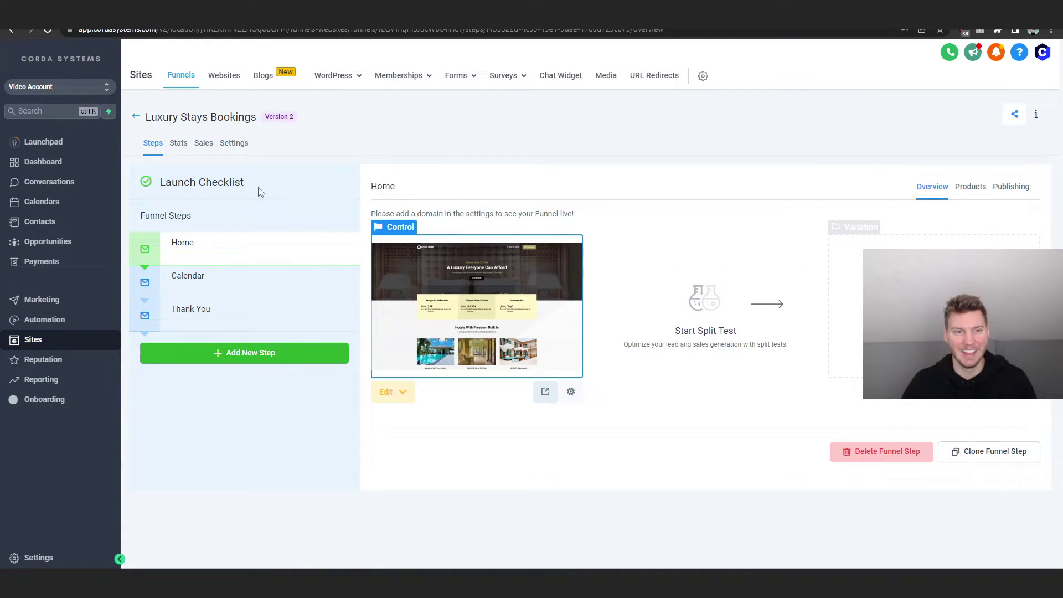
left_click(136, 116)
left_click(872, 131)
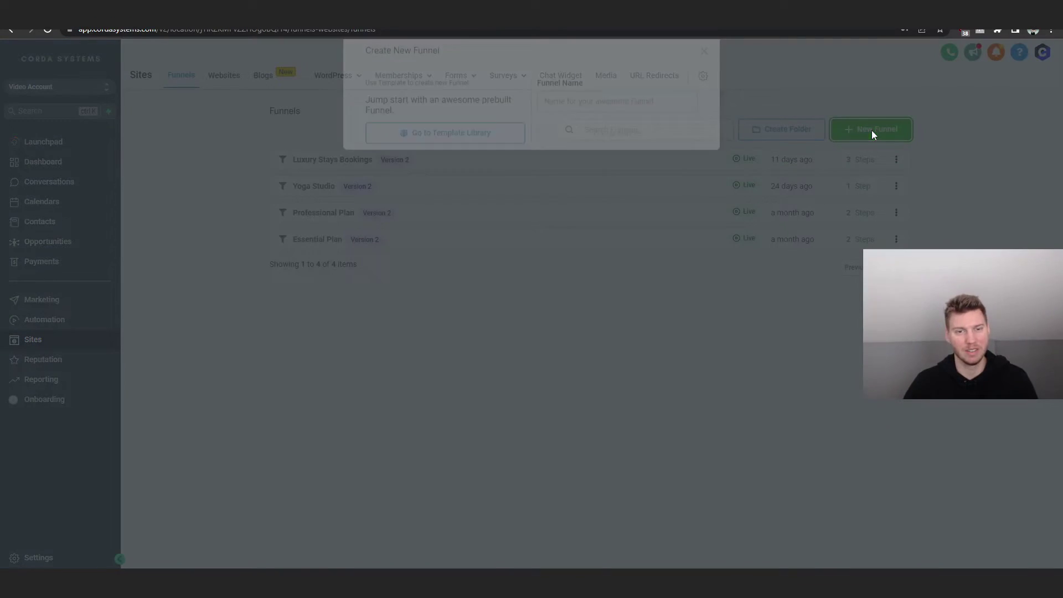
left_click(496, 161)
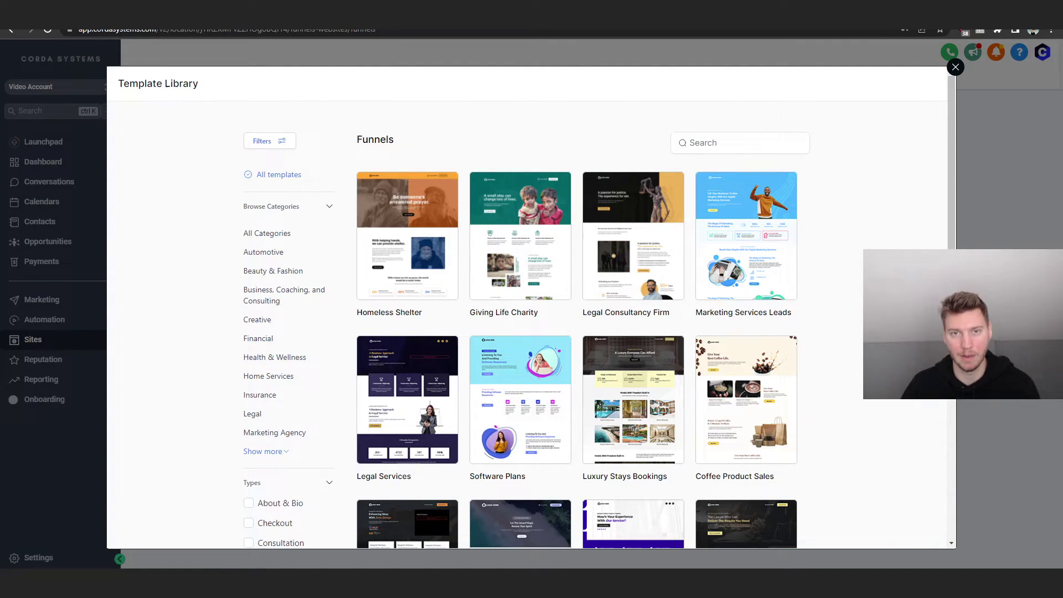
scroll(857, 299, "down", 4)
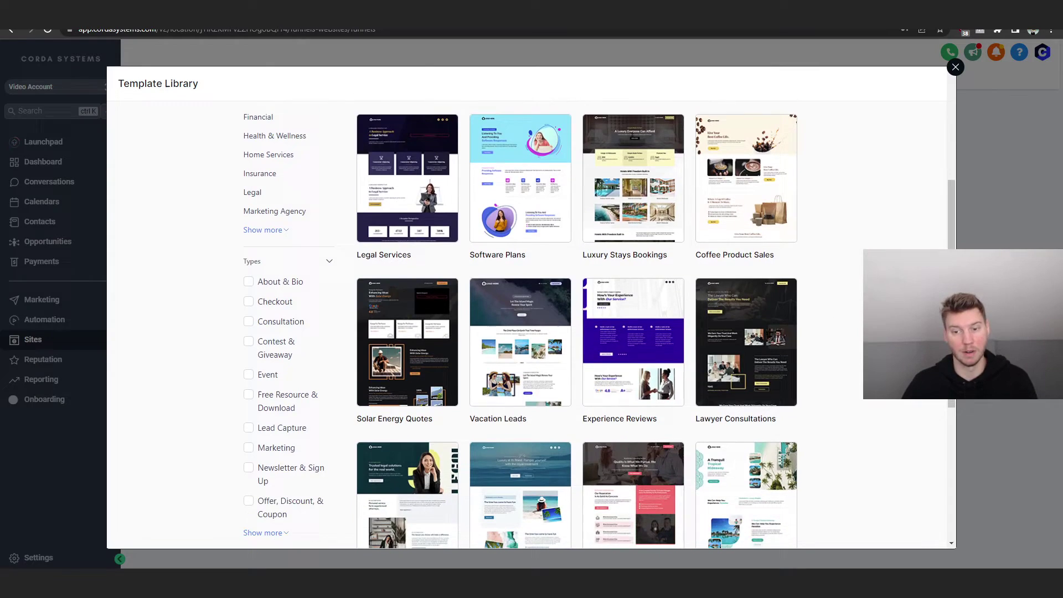
scroll(806, 371, "down", 3)
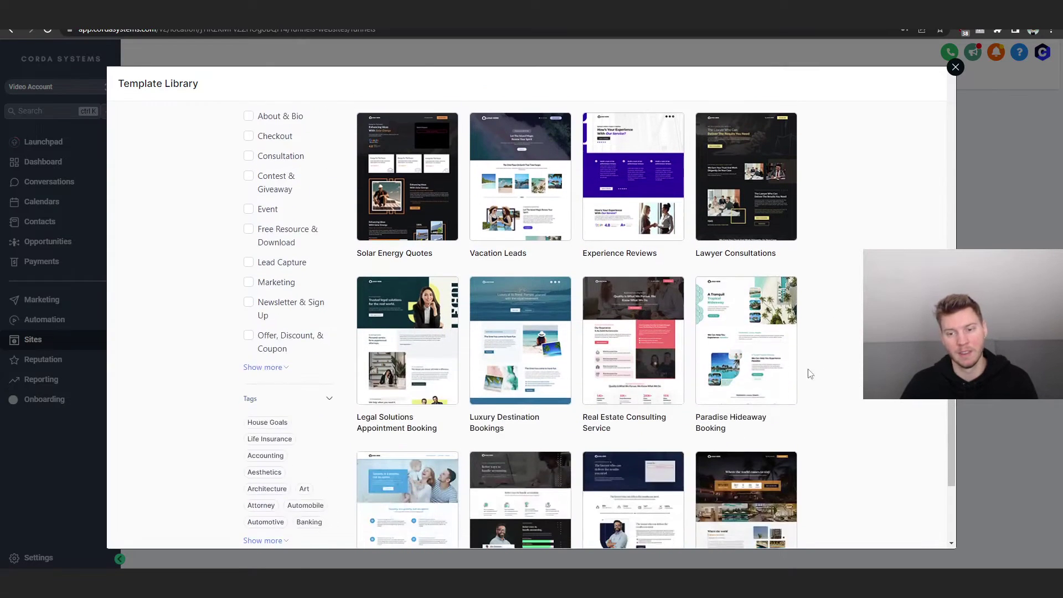
left_click(265, 370)
scroll(282, 333, "up", 5)
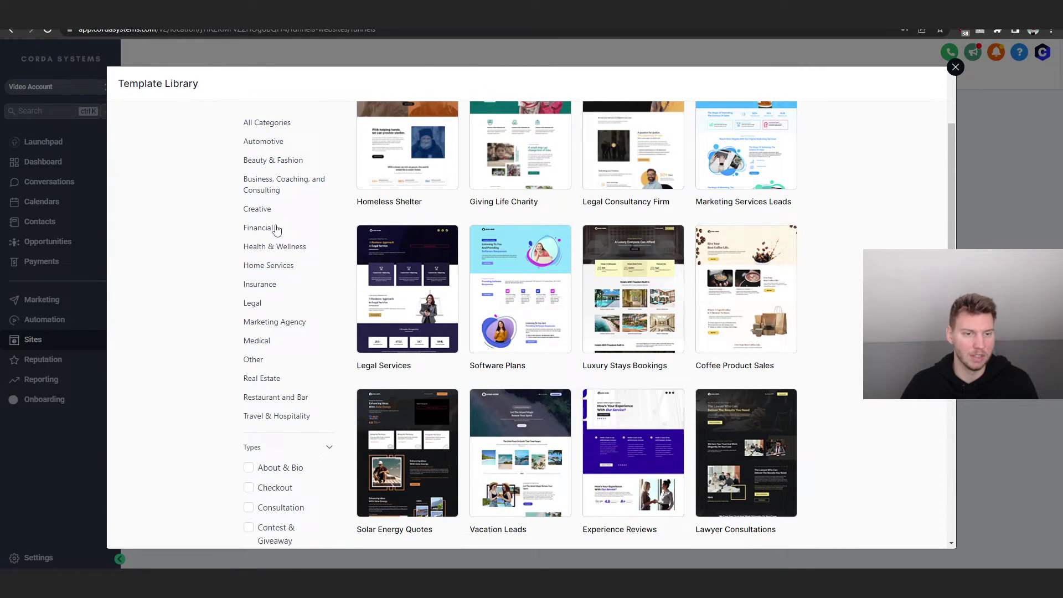
scroll(277, 229, "up", 1)
key("Escape")
mouse_move(403, 82)
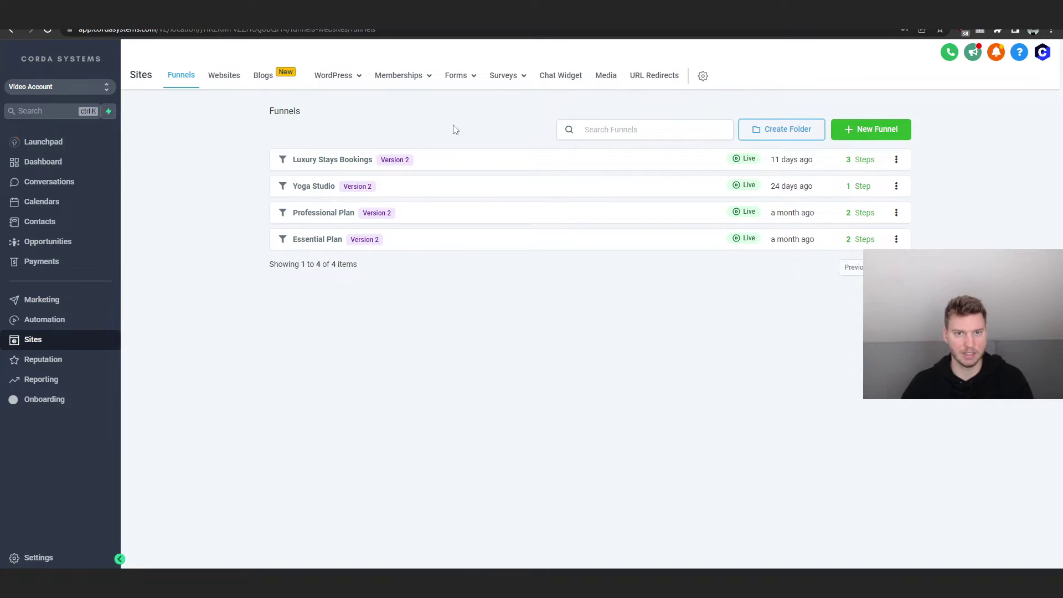
From Forms > Builder, open the 'Ask a Question' form with its name, subject, email, phone and question fields
mouse_move(471, 79)
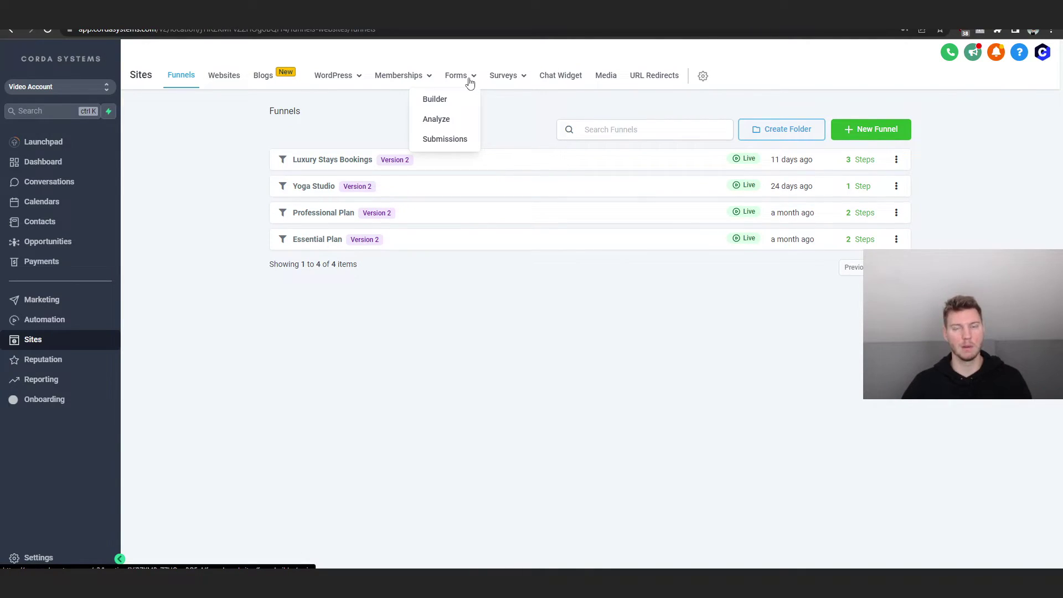
left_click(449, 100)
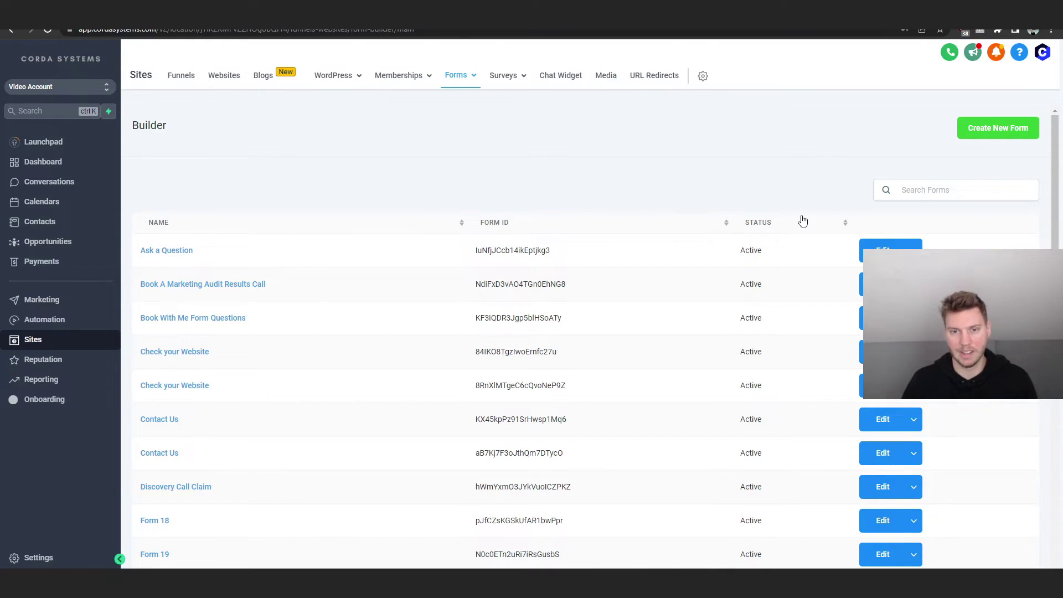
left_click(174, 252)
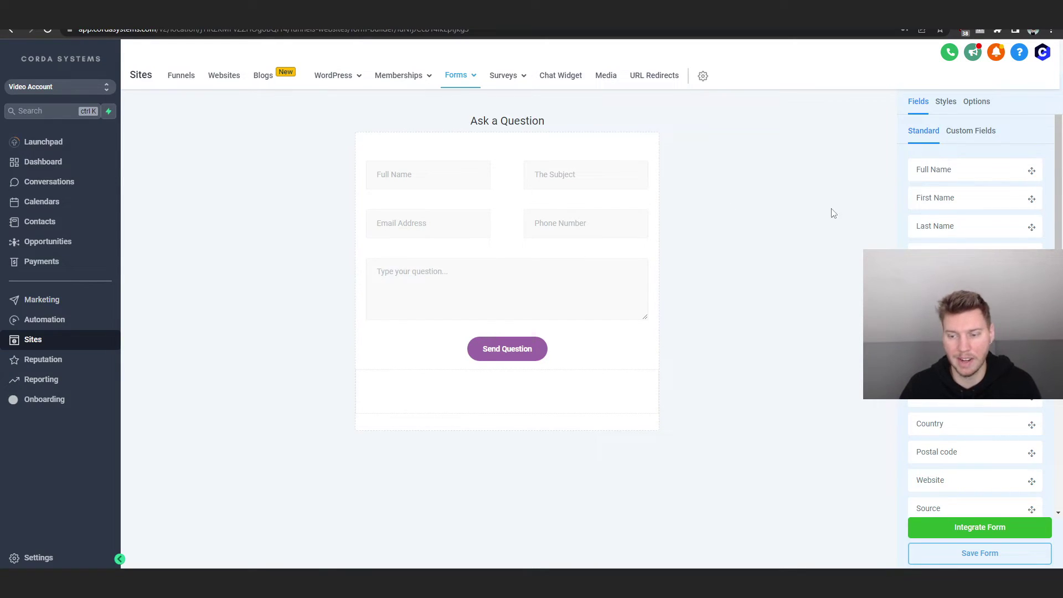
mouse_move(503, 83)
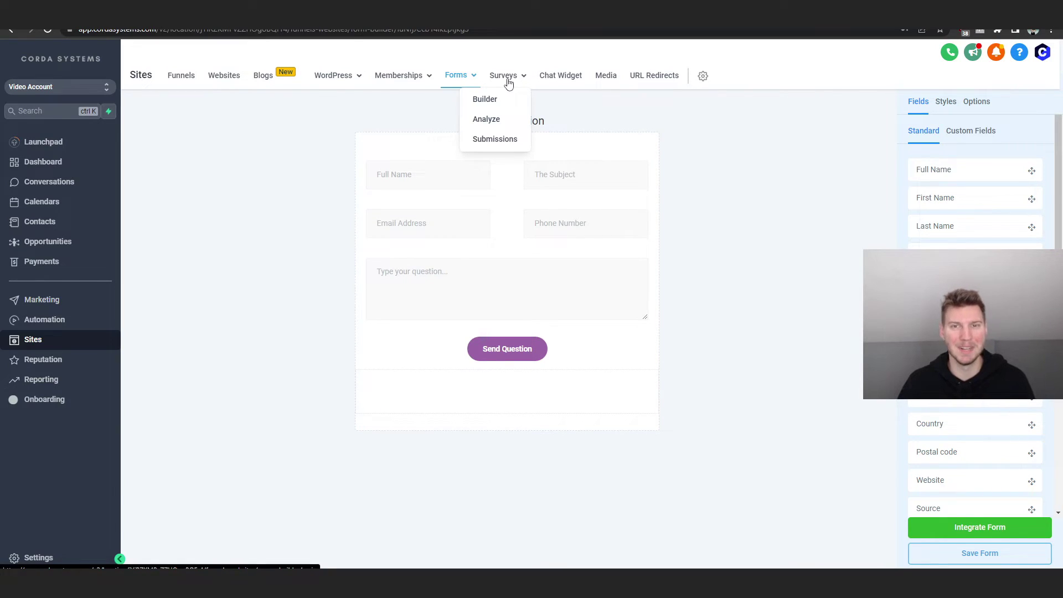
Open the website chat widget settings and try its chat bubble on the preview site
left_click(560, 75)
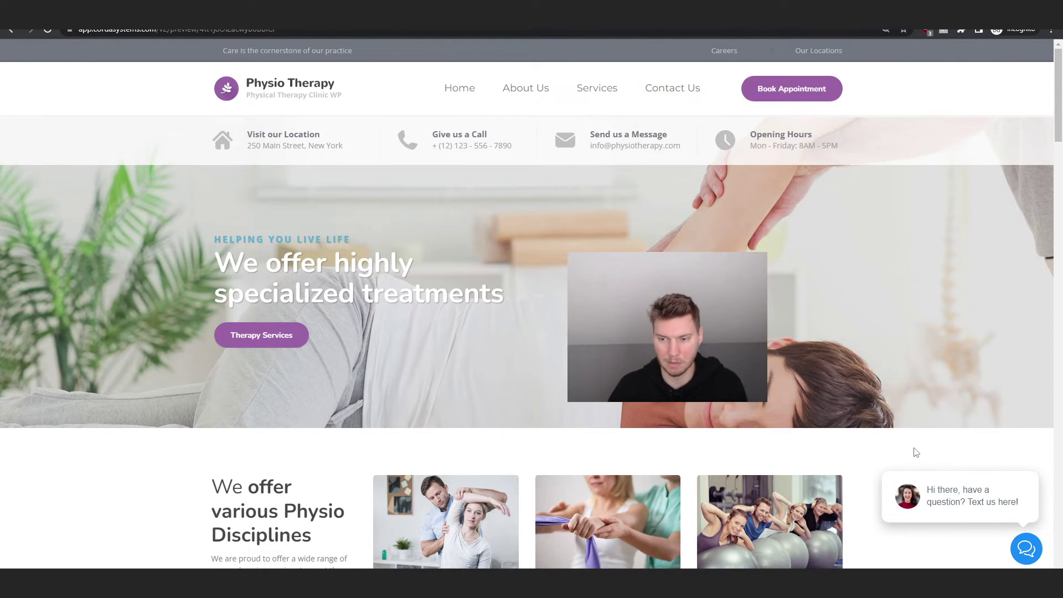
left_click(974, 505)
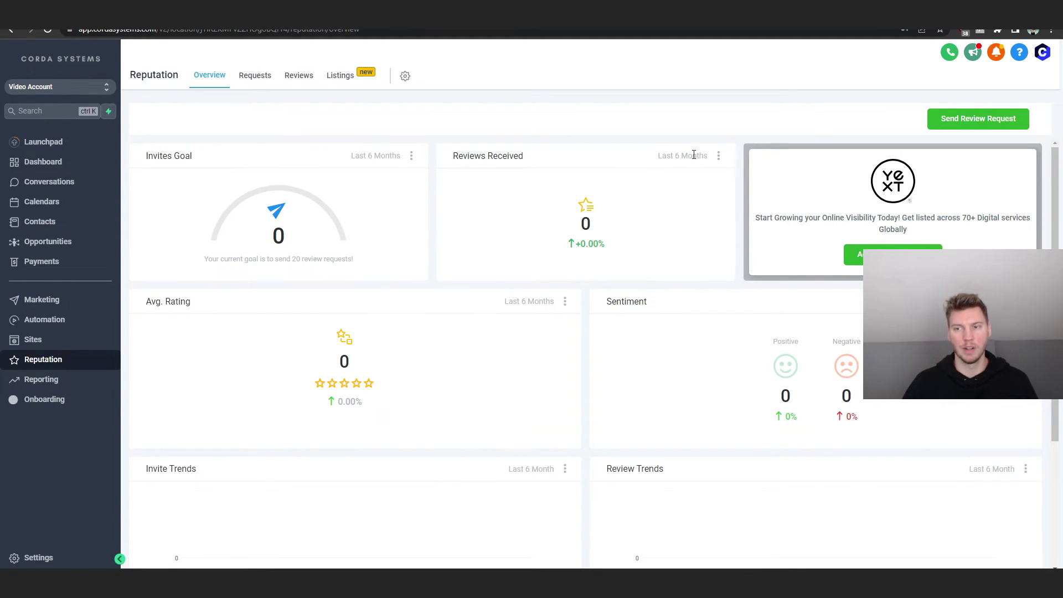
Skim the Reputation overview, then open the Google Ads report showing 175,235 impressions and 7,125 conversions
scroll(417, 280, "down", 2)
scroll(426, 277, "up", 2)
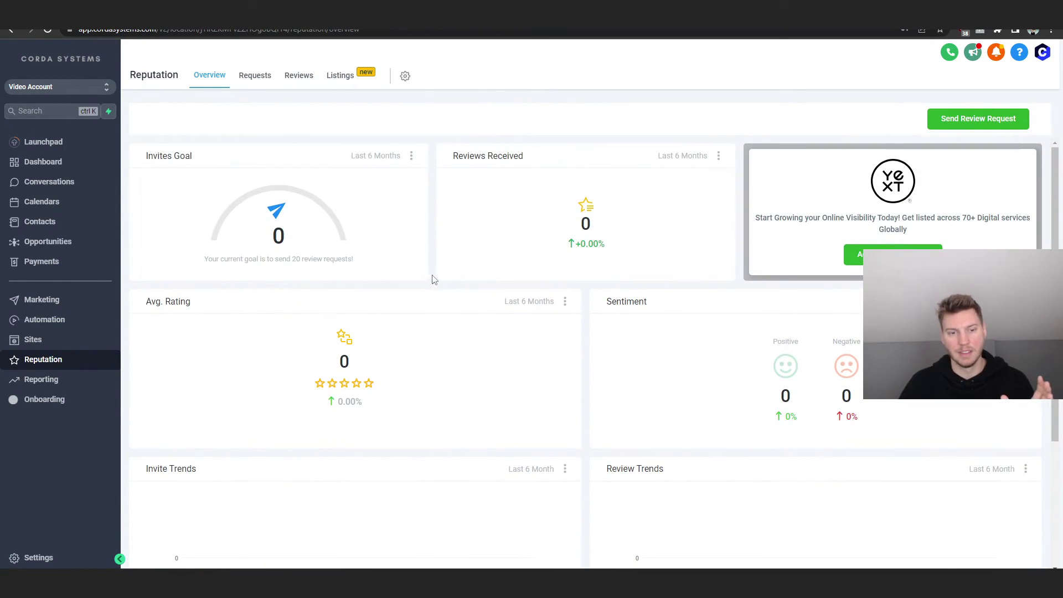
scroll(444, 246, "down", 3)
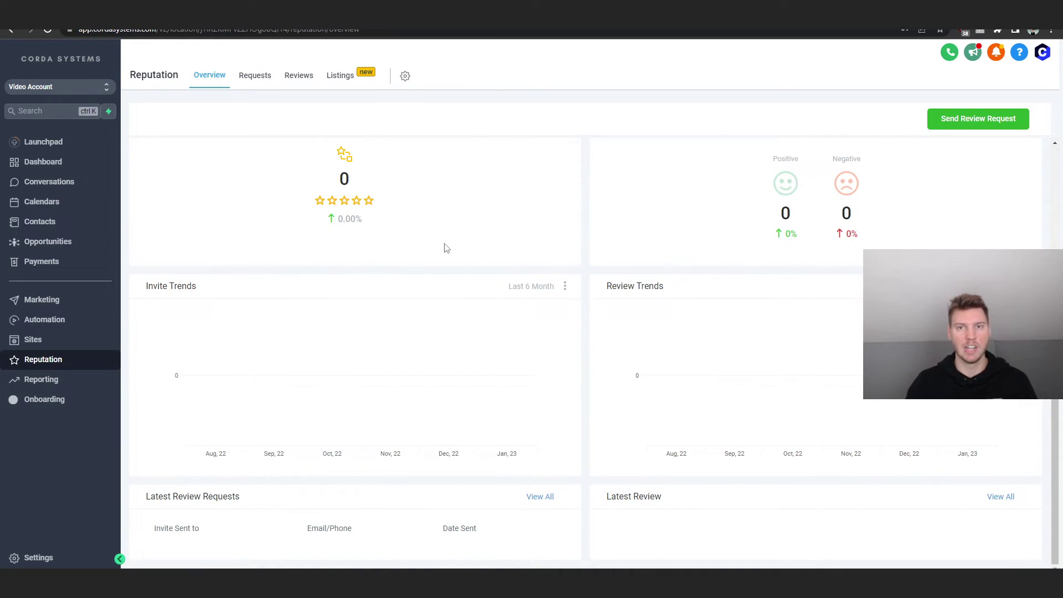
scroll(415, 260, "up", 3)
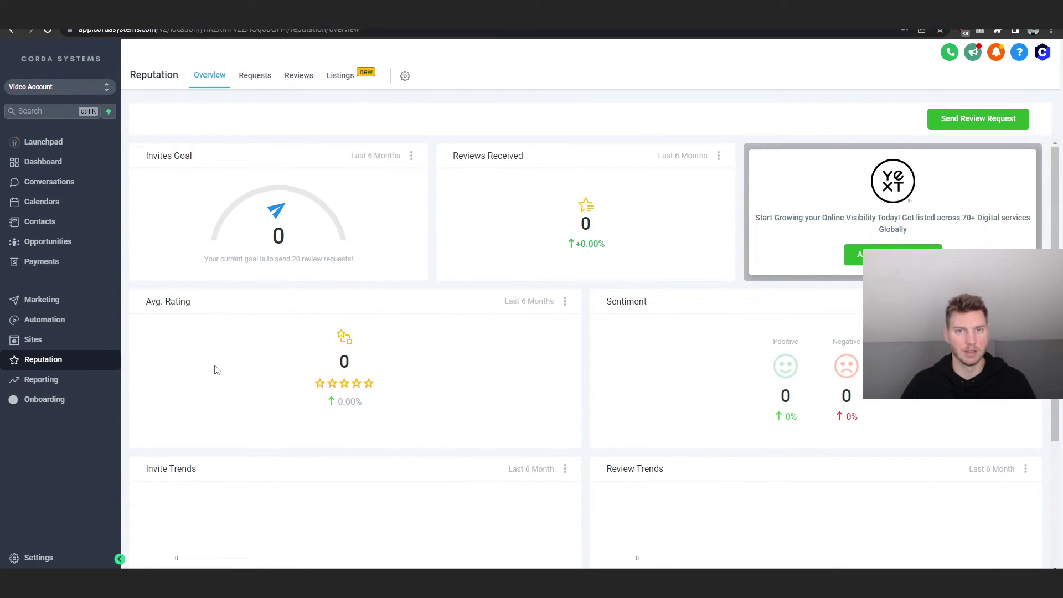
left_click(68, 386)
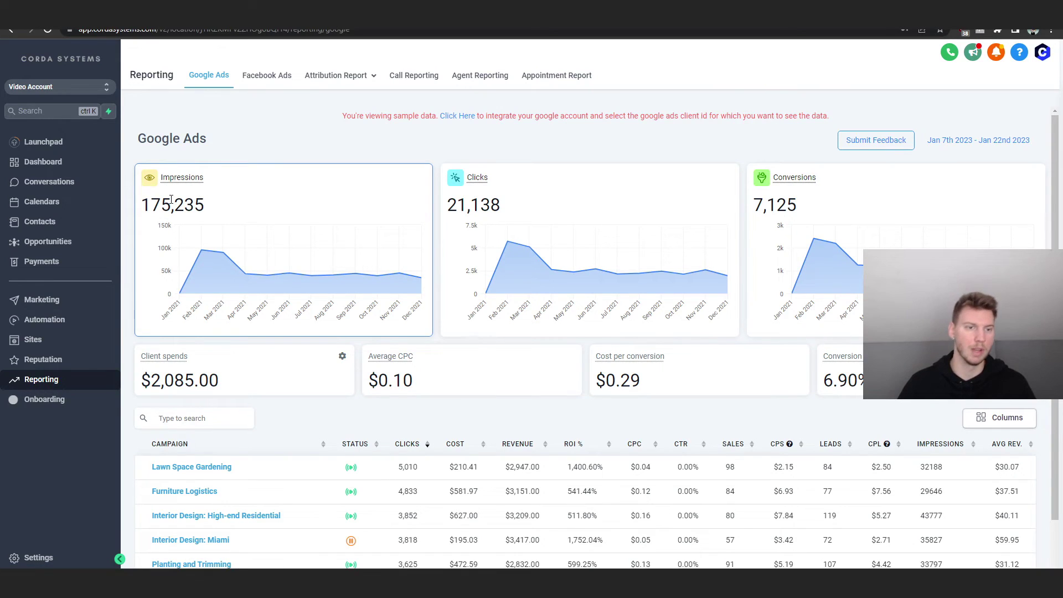
scroll(520, 207, "down", 1)
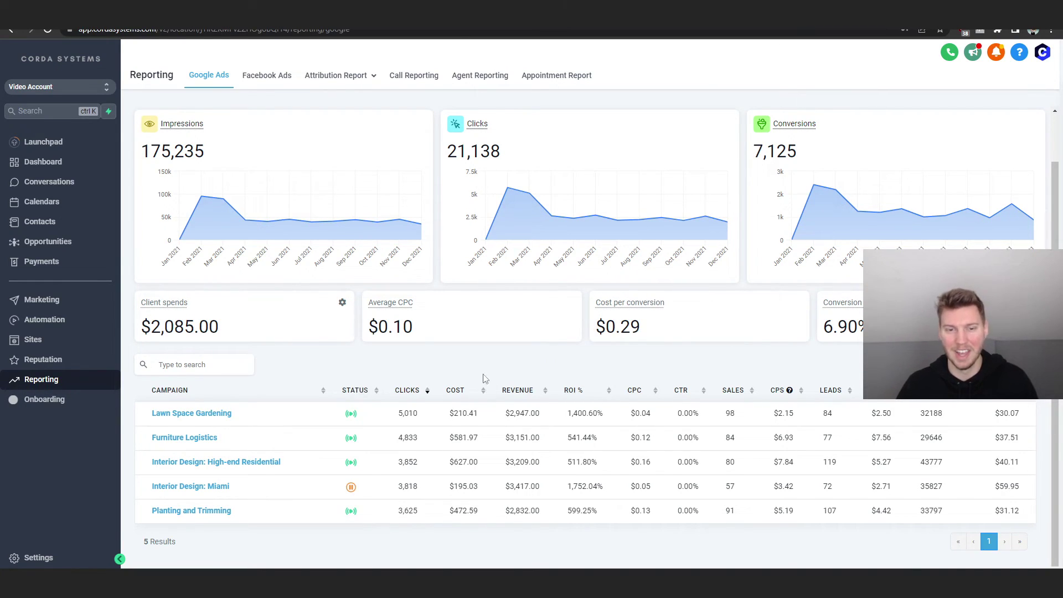
scroll(438, 263, "up", 1)
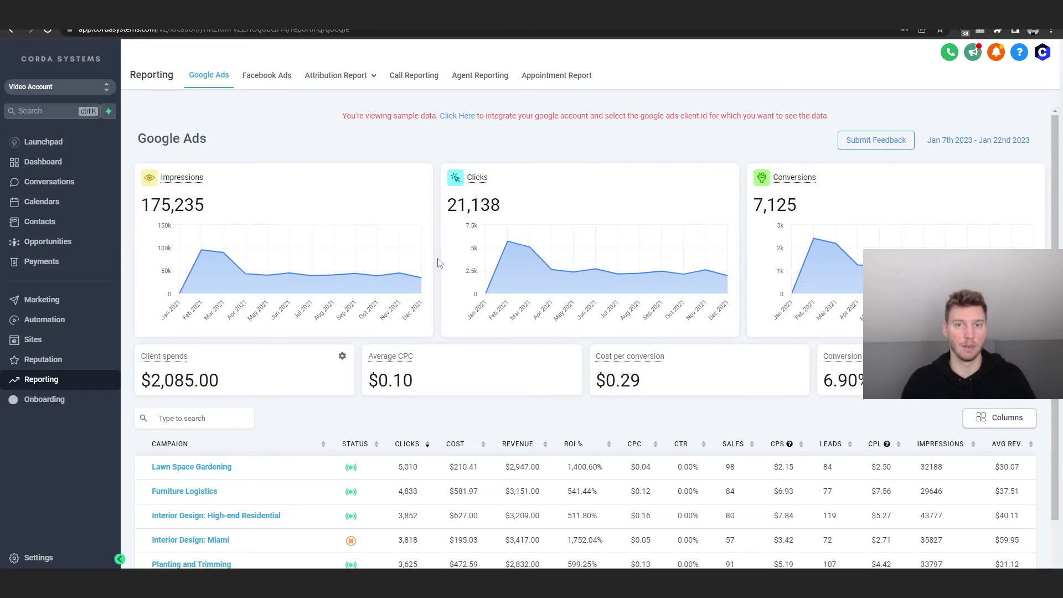
left_click(251, 77)
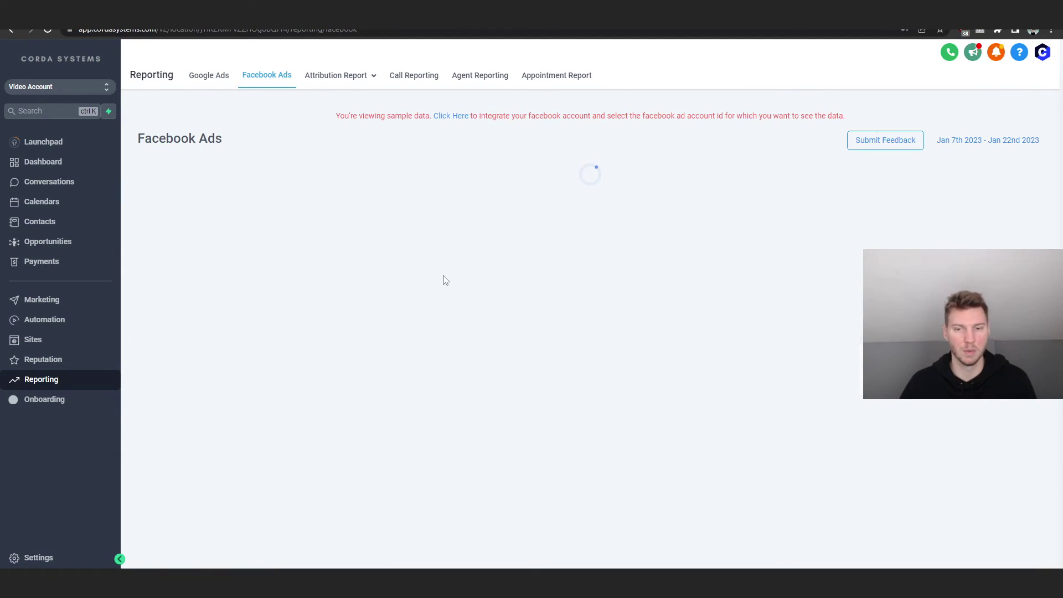
scroll(333, 354, "down", 1)
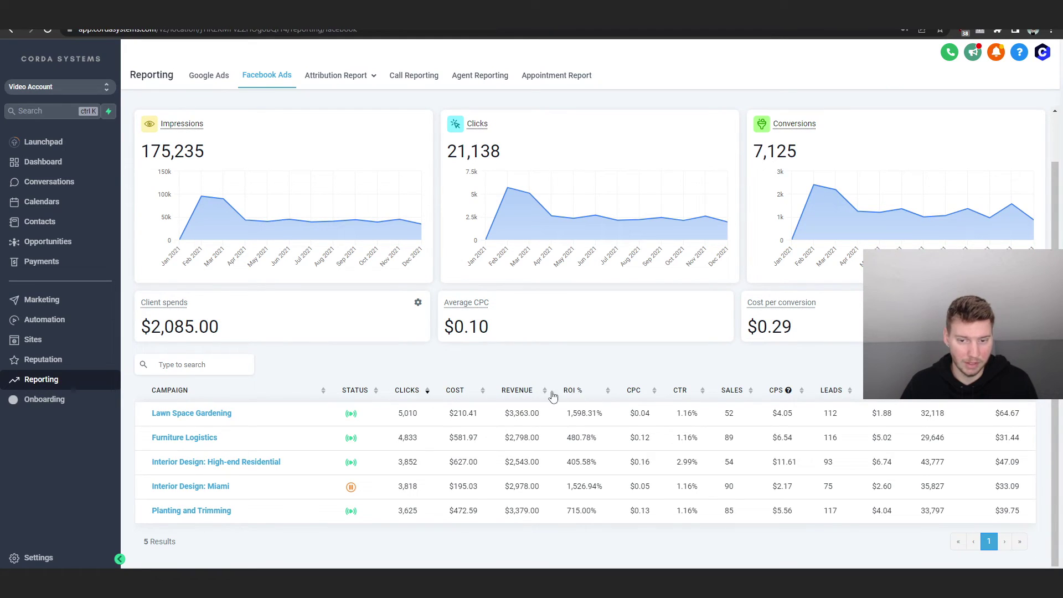
scroll(284, 158, "up", 1)
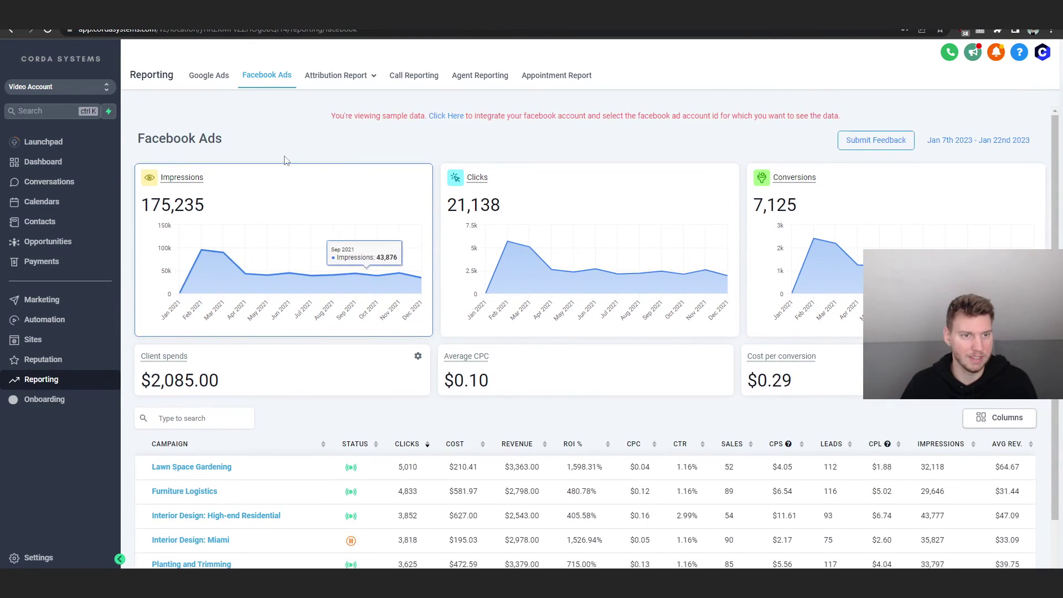
Return to the Google Ads sample report listing five campaigns, led by Lawn Space Gardening
left_click(214, 79)
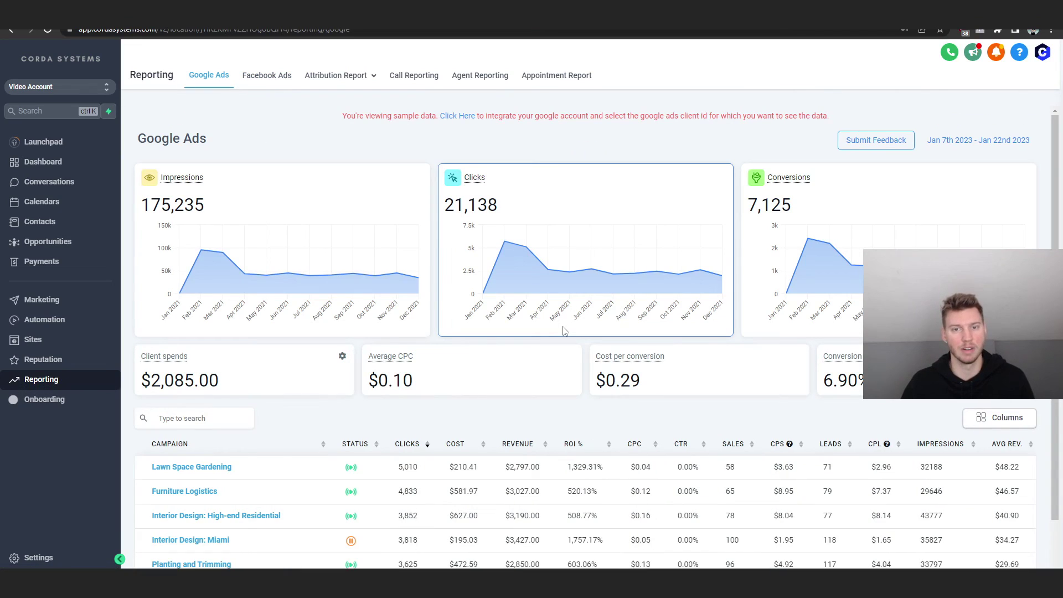